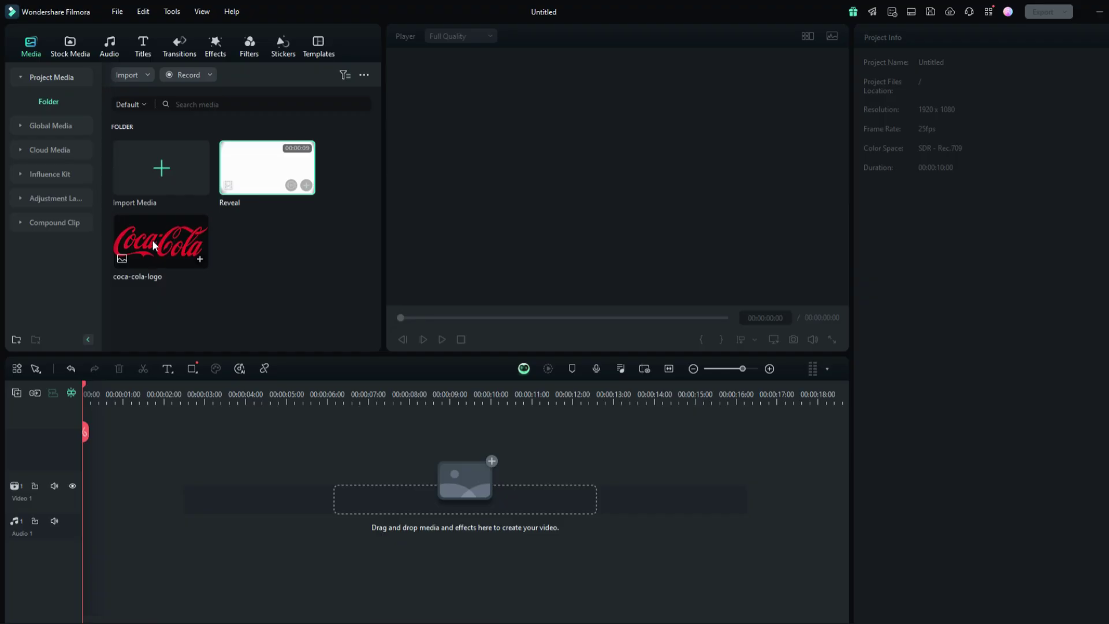
- Place coca-cola-logo on Video 1 for 10 s, with a copy on Video 2 from about 3 s
double_click(153, 241)
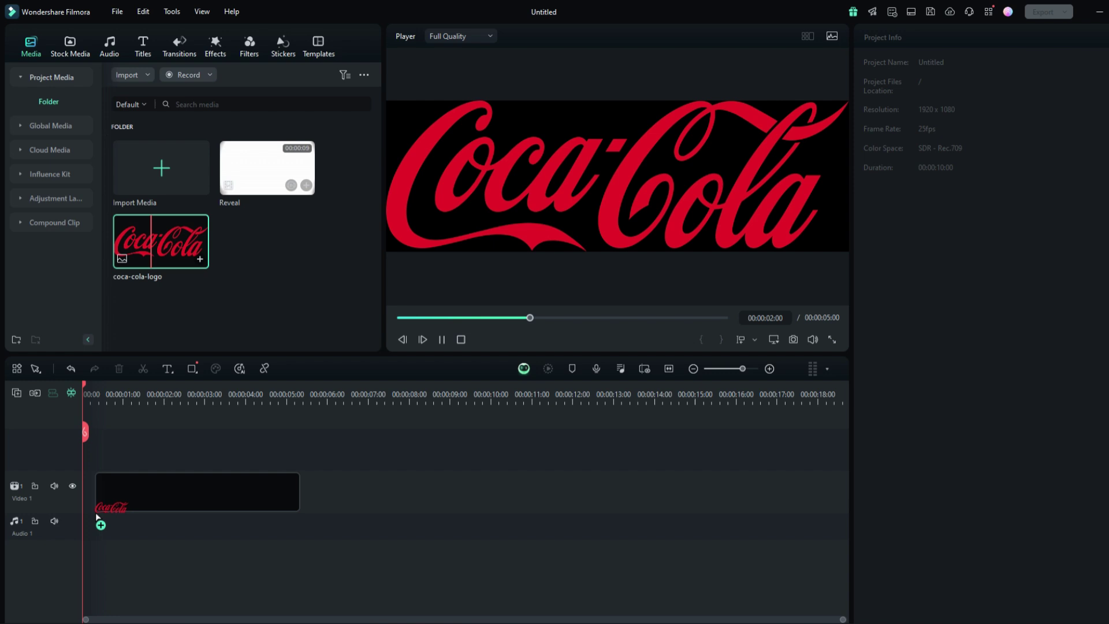
drag(150, 225, 99, 512)
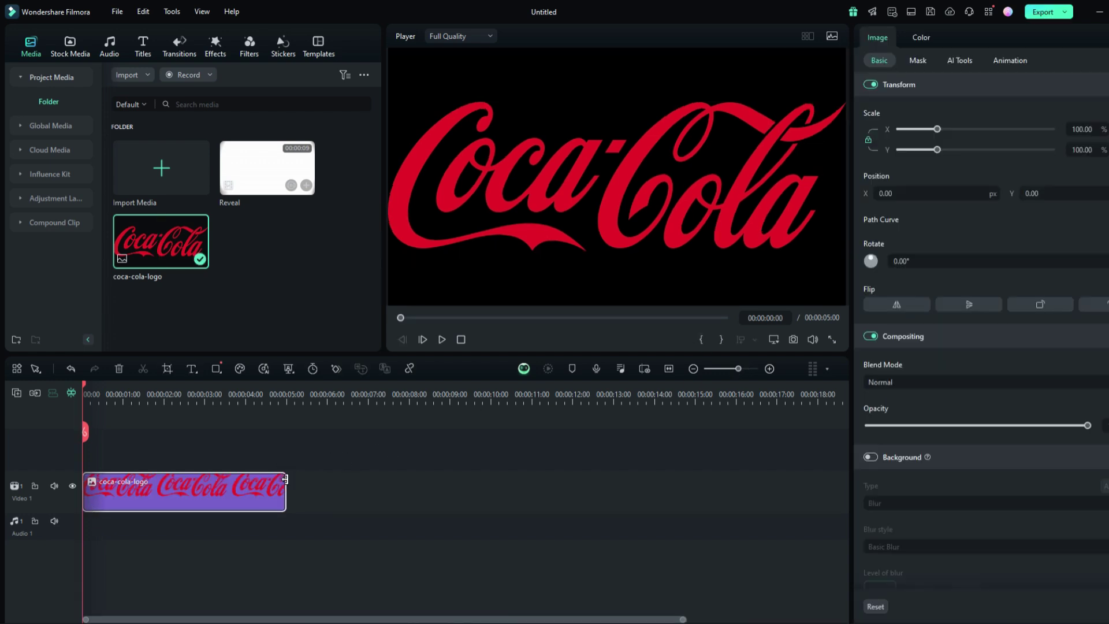
drag(285, 479, 490, 458)
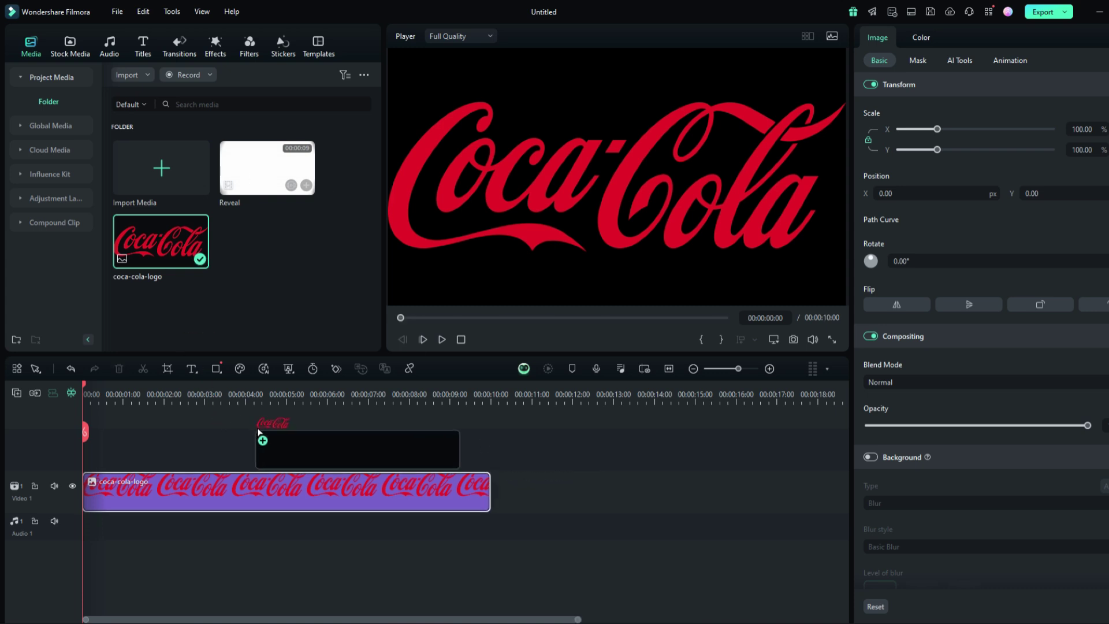
mouse_move(165, 238)
mouse_down()
mouse_move(287, 462)
mouse_move(167, 459)
mouse_move(221, 458)
mouse_move(205, 450)
mouse_up()
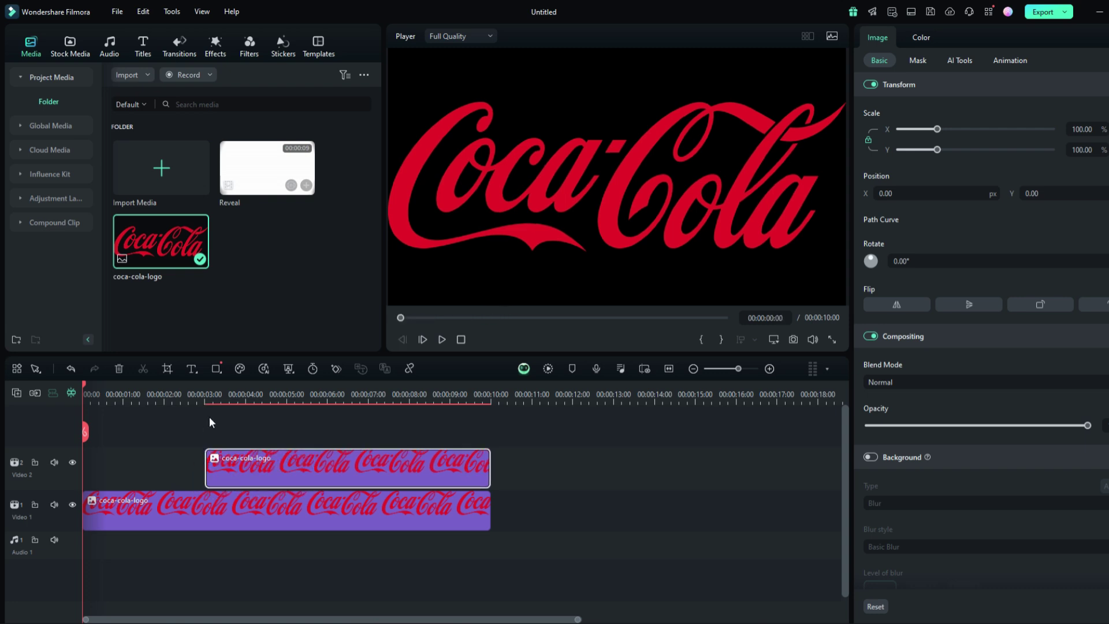
- Drop Reveal on Video 3 at 0 s and trim both logo clips to end with it
drag(267, 169, 83, 408)
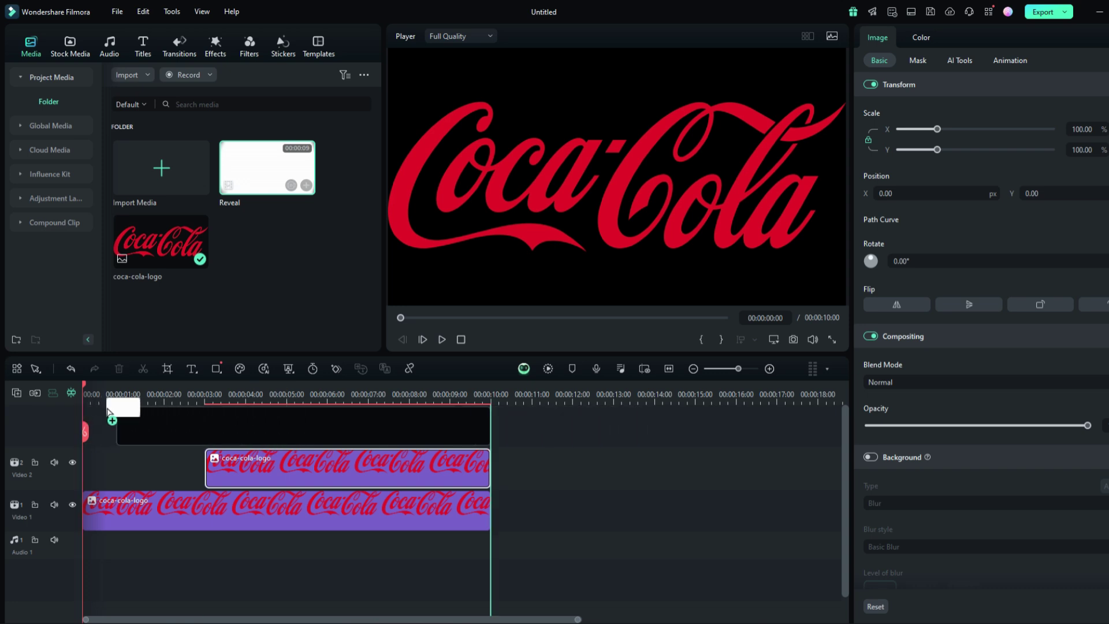
drag(83, 414, 92, 419)
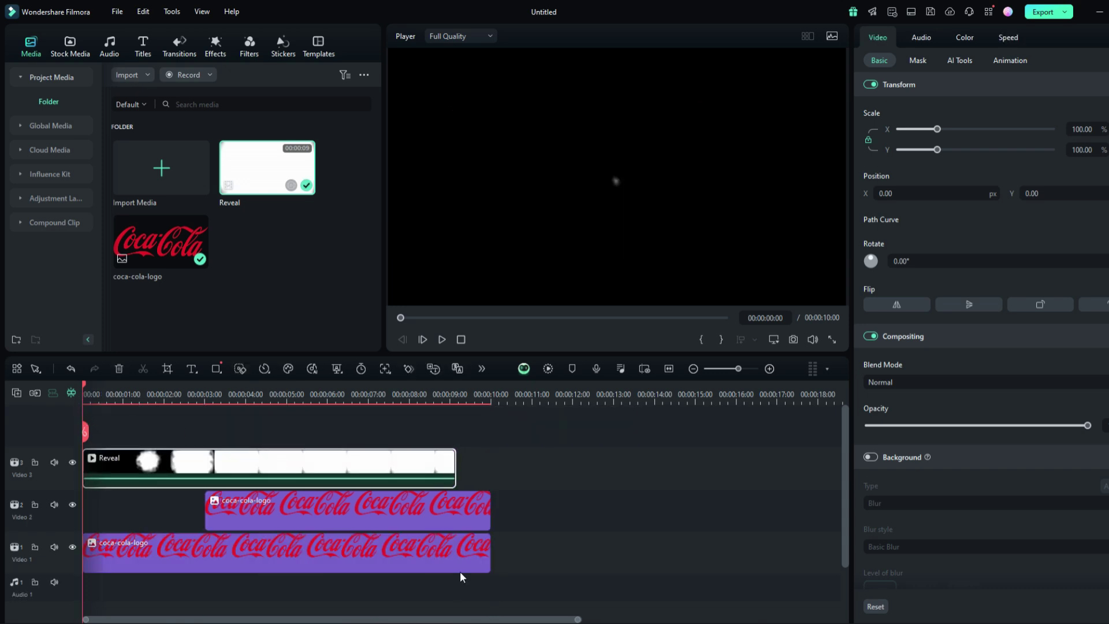
mouse_move(465, 585)
mouse_down()
mouse_move(468, 494)
mouse_move(456, 503)
mouse_up()
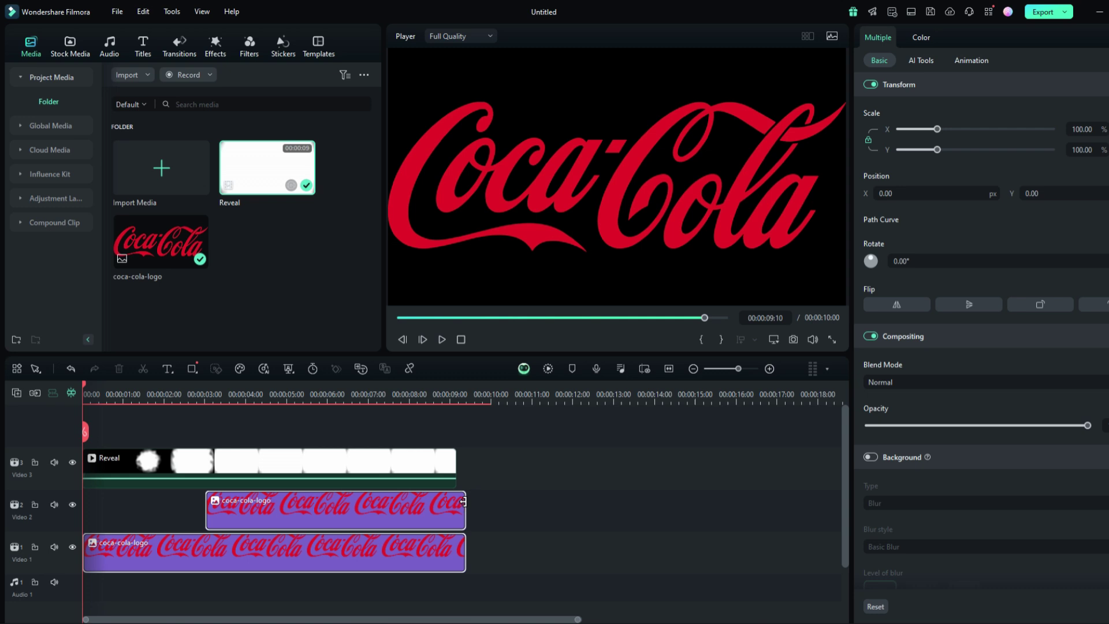
click(439, 429)
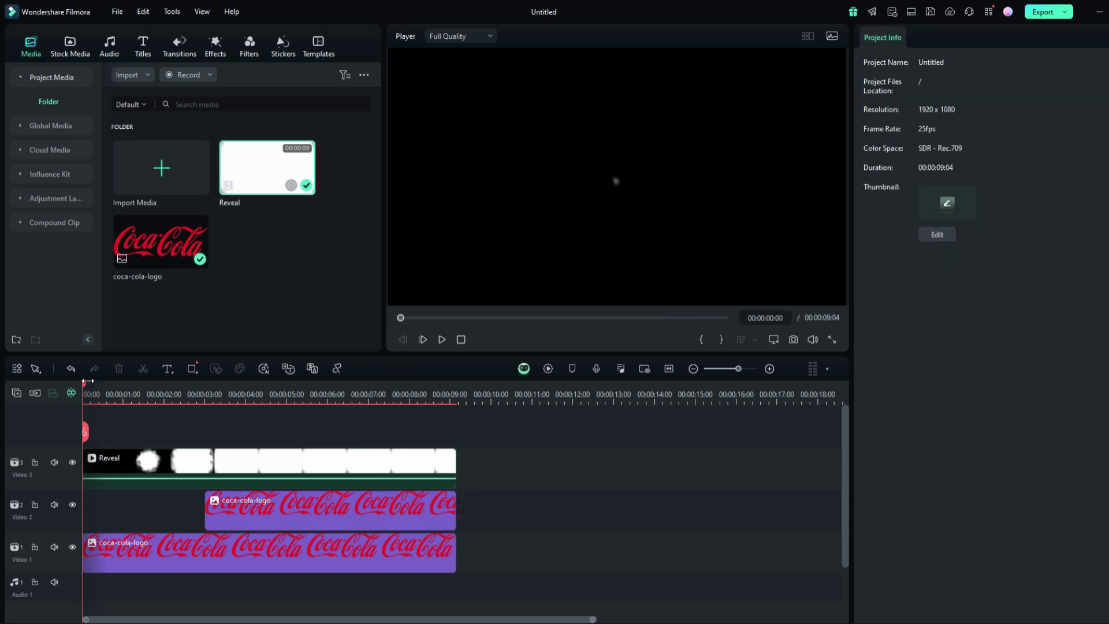
click(126, 456)
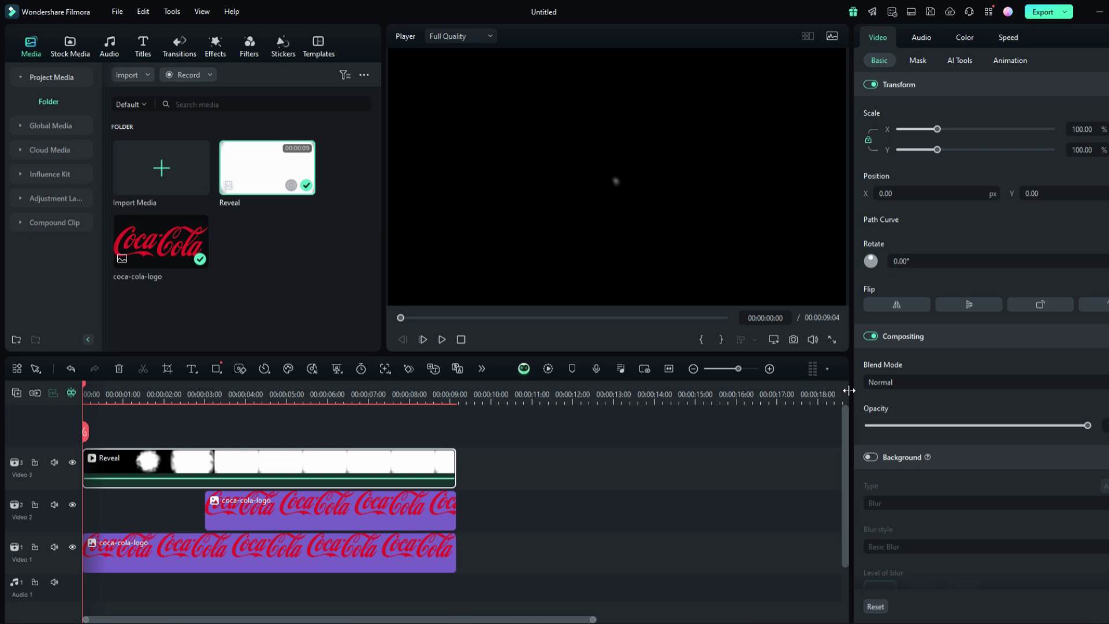
- Set Reveal's blend mode to Multiply and scale both logo clips to 50
click(900, 379)
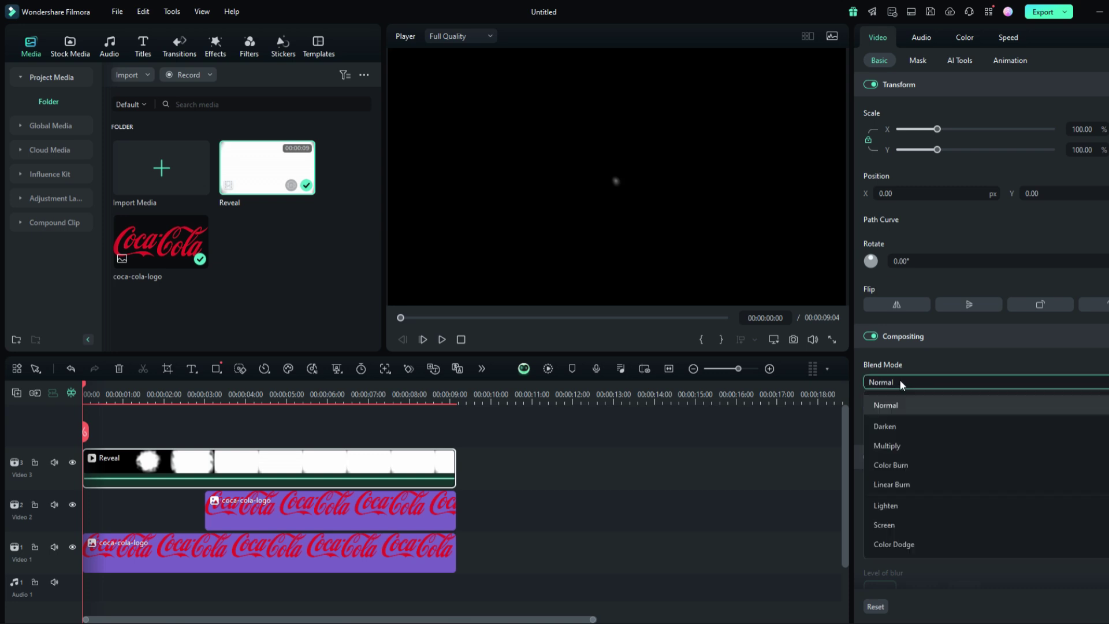
click(894, 446)
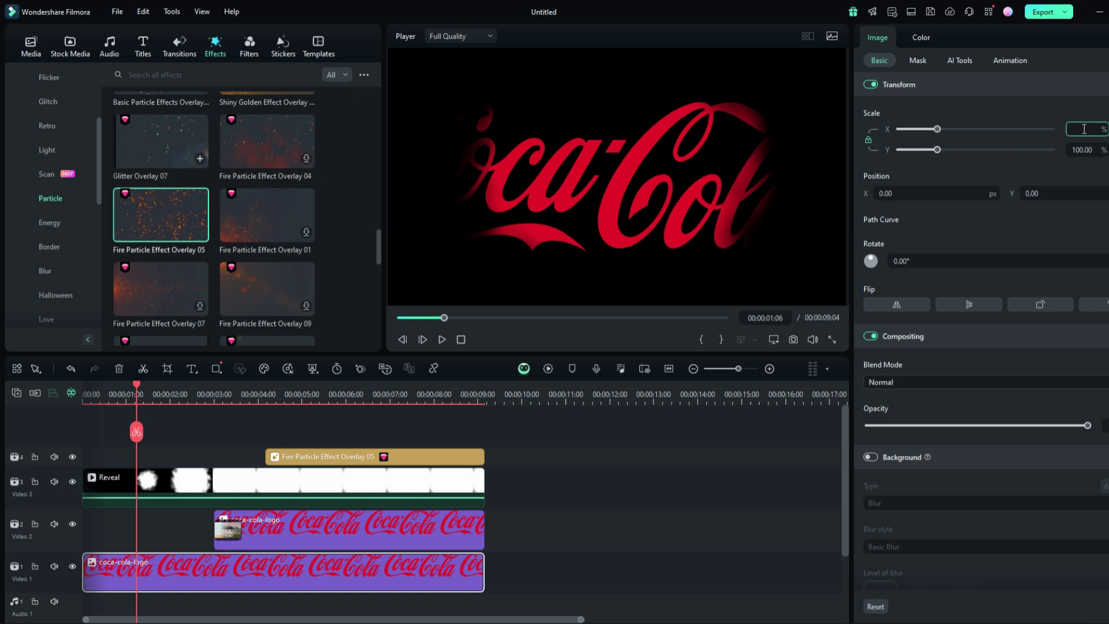
key(Return)
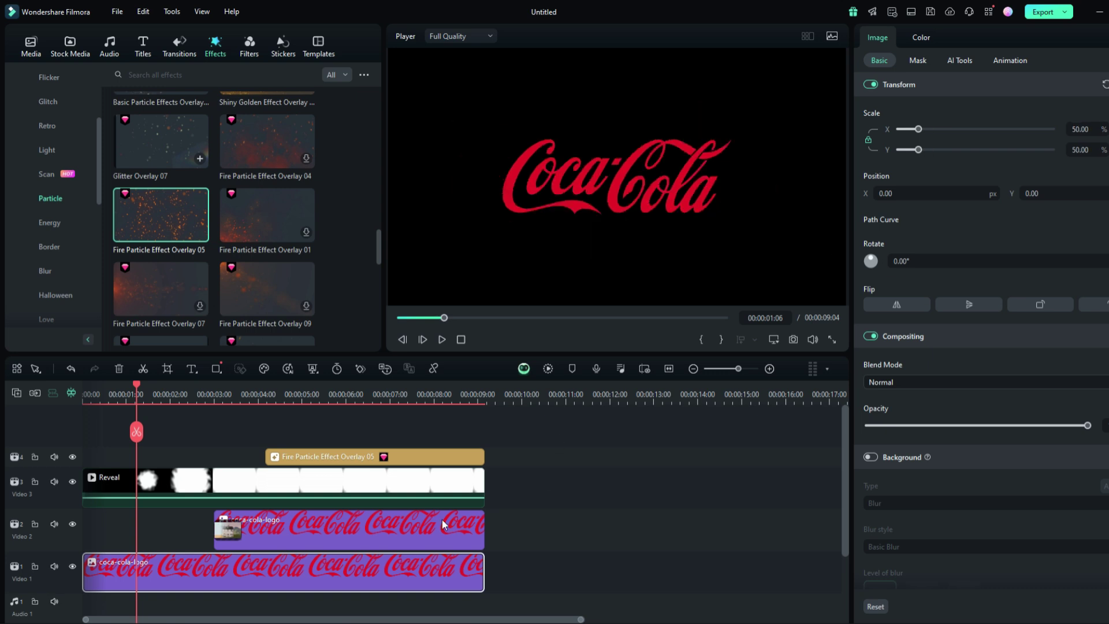
click(442, 524)
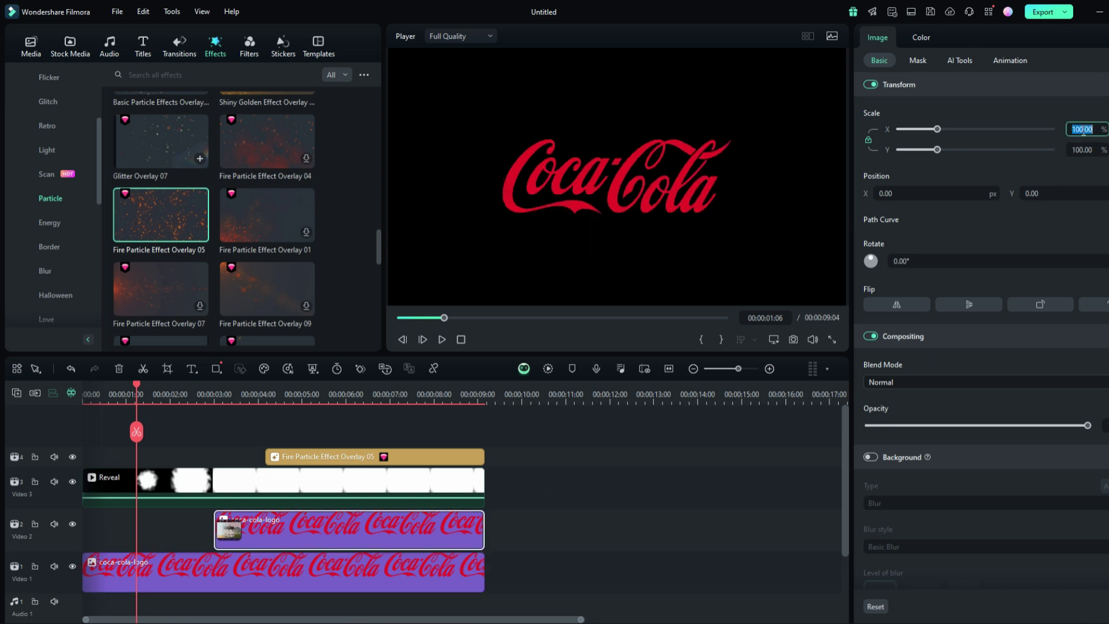
key(Return)
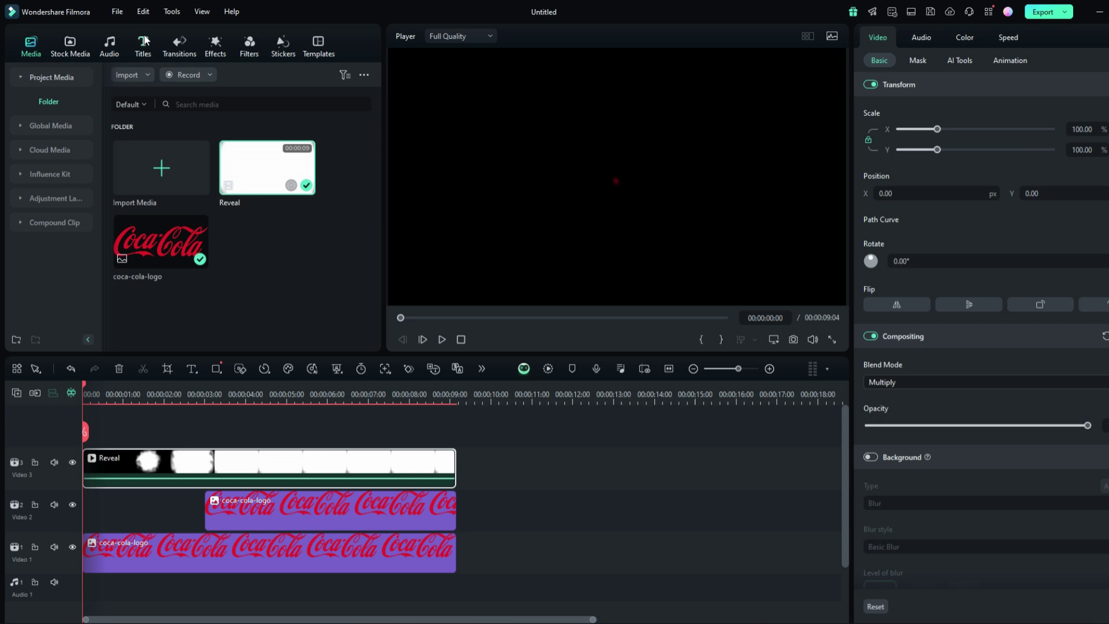
click(180, 49)
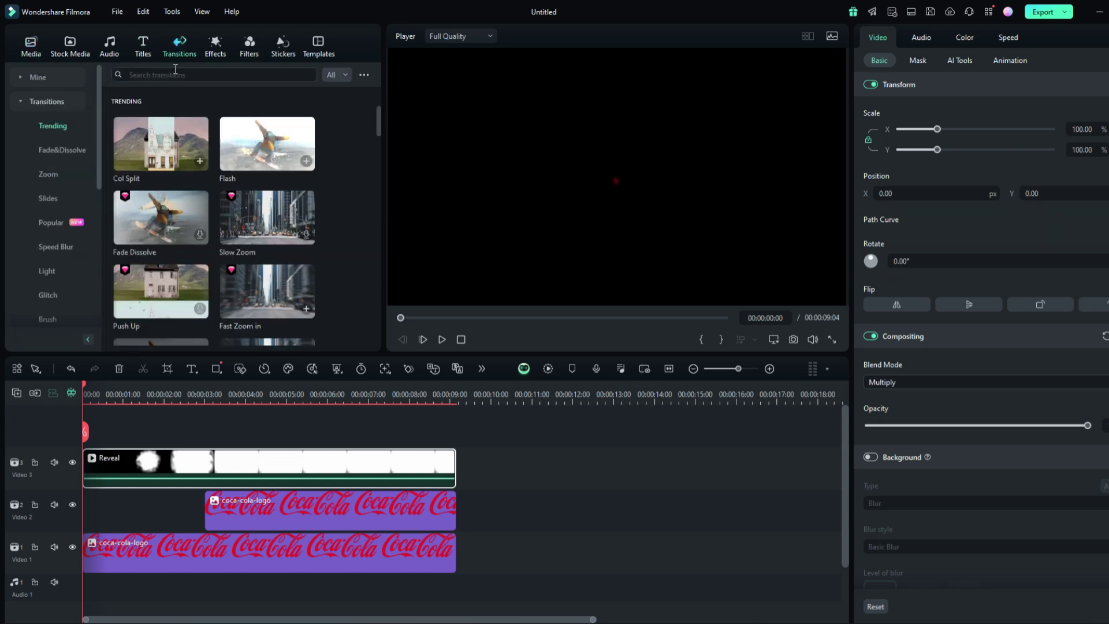
- Search transitions for 'erase' and add Erase to the start of the Video 2 logo clip
click(177, 75)
text(eras)
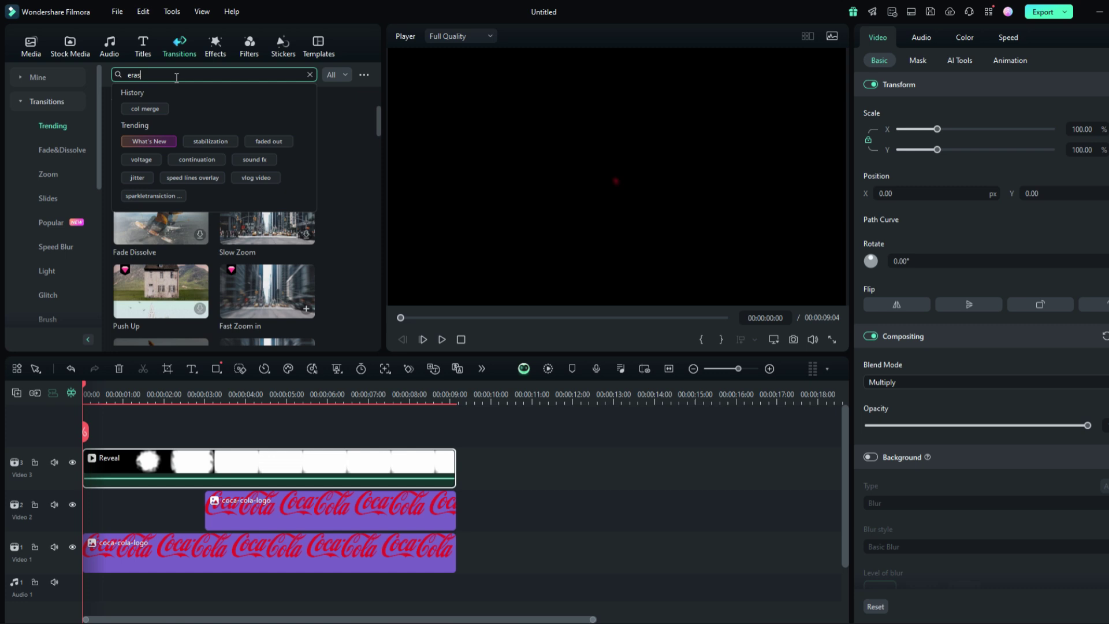
text(e)
key(Return)
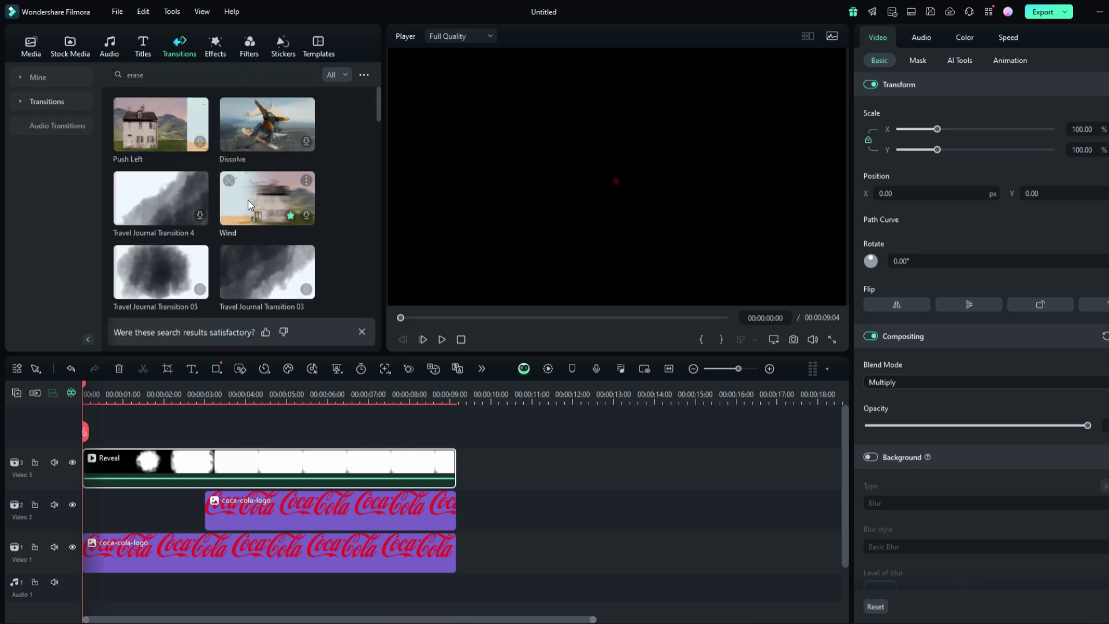
mouse_move(267, 198)
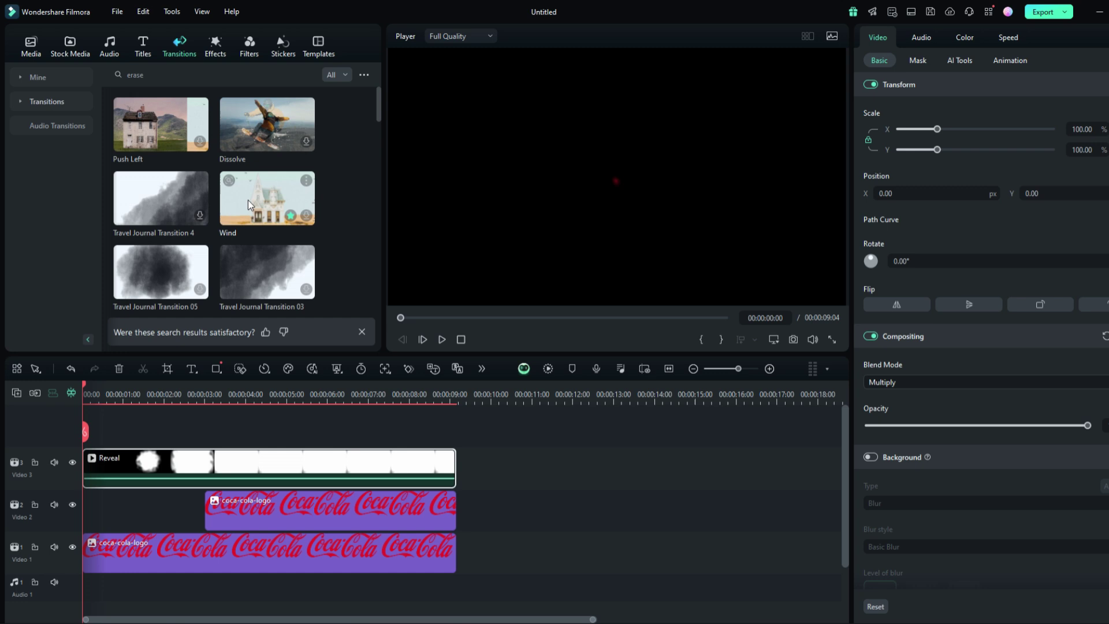
scroll(248, 201, down, 5)
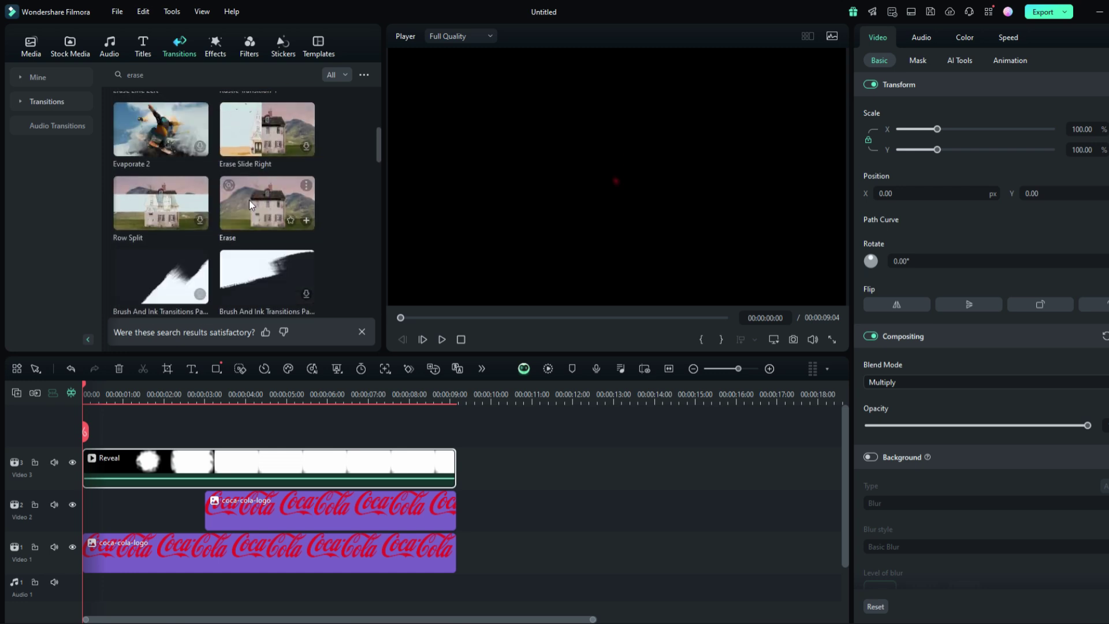
drag(249, 200, 216, 510)
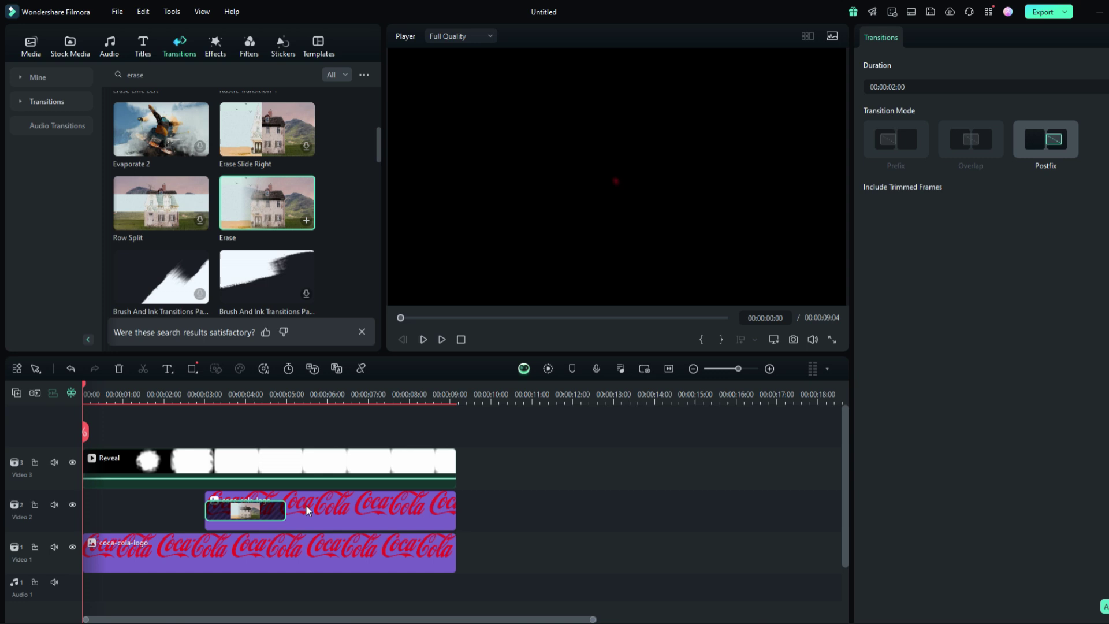
- Shorten the Erase transition to about 16 frames
drag(285, 511, 220, 500)
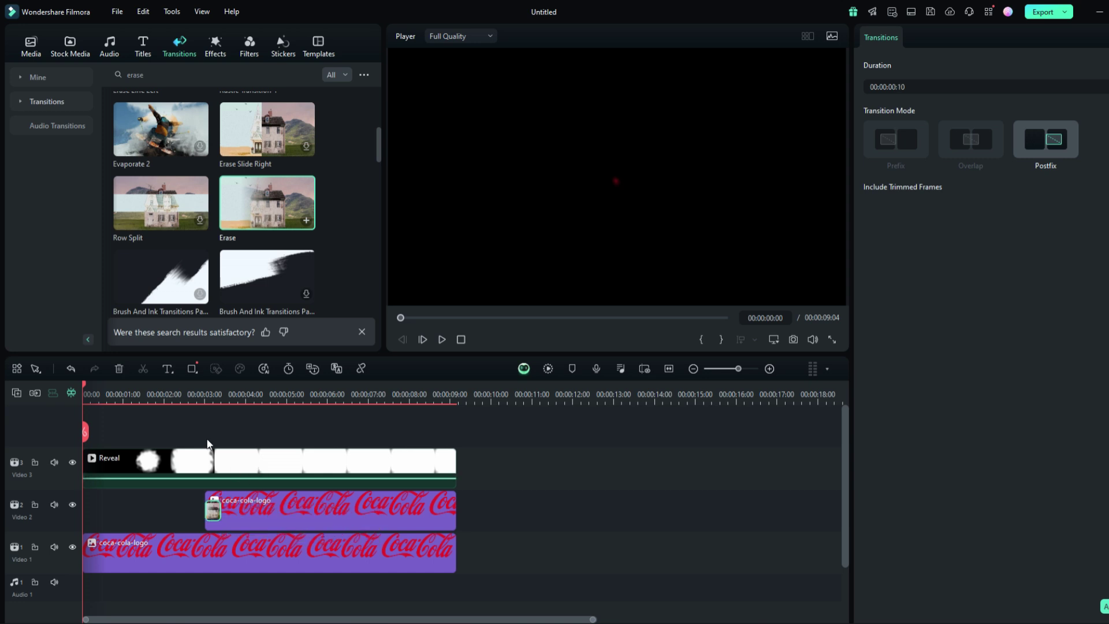
click(741, 368)
mouse_move(372, 509)
mouse_down()
mouse_move(406, 503)
mouse_move(377, 507)
mouse_move(385, 506)
mouse_up()
click(215, 45)
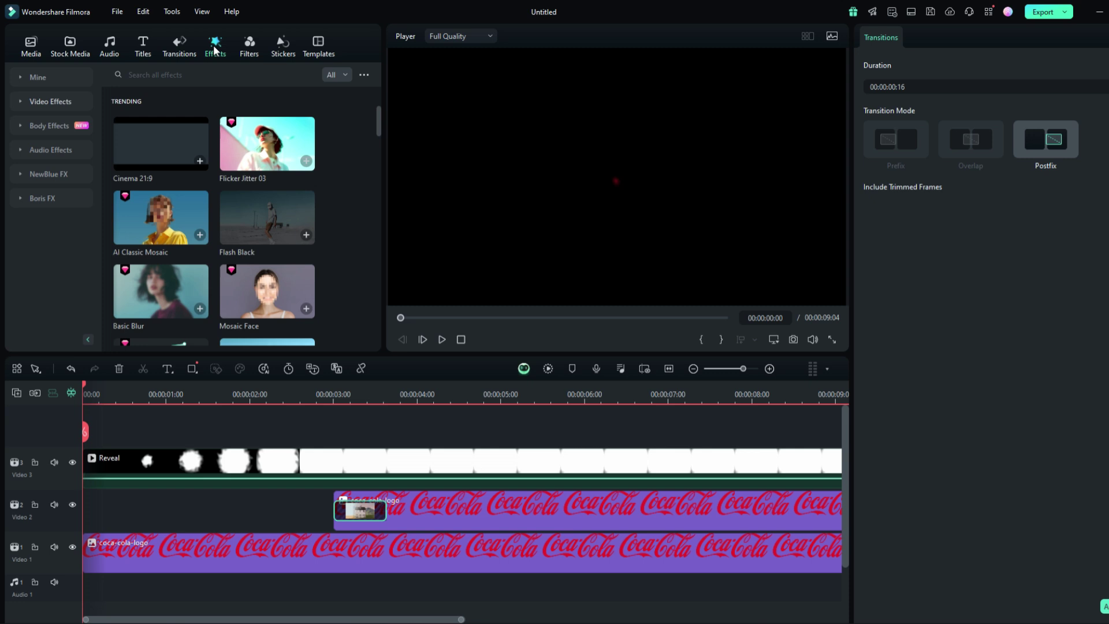
- Add Fire Particle Effect Overlay 05 from the Particle effects at about 00:00:03:00
click(200, 73)
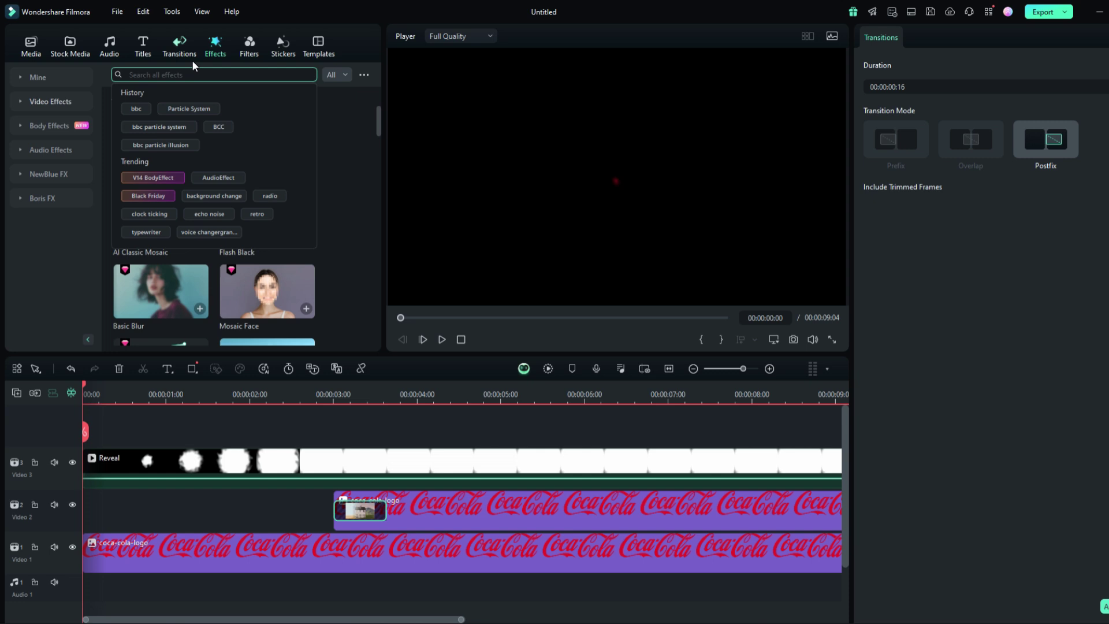
click(73, 101)
scroll(57, 217, down, 3)
click(62, 198)
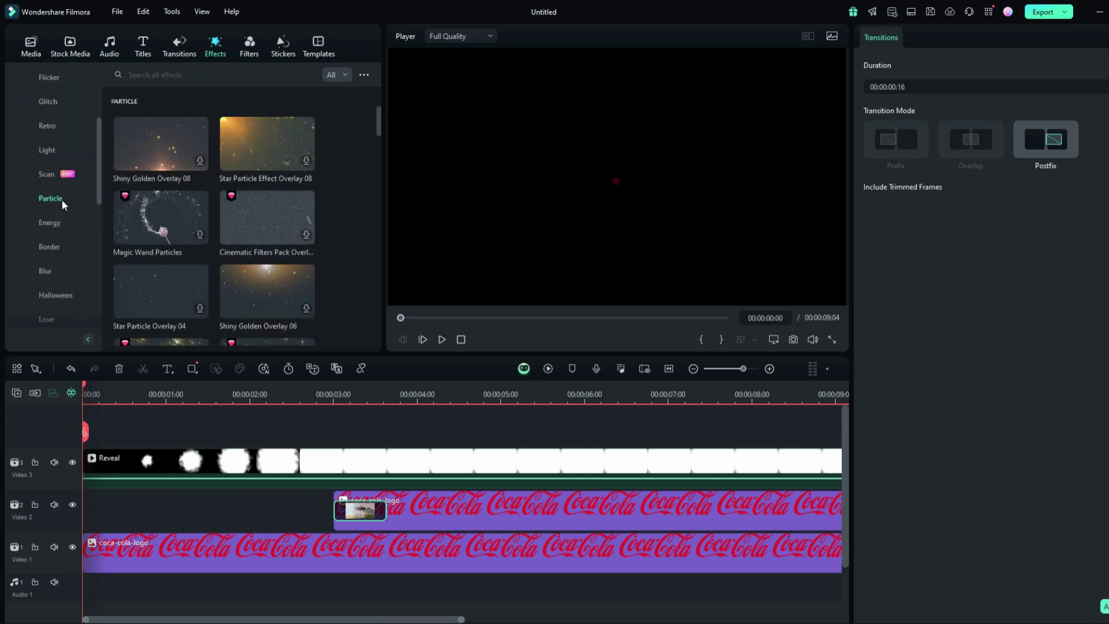
scroll(204, 261, down, 1)
scroll(204, 261, down, 2)
scroll(201, 248, down, 3)
scroll(202, 247, down, 3)
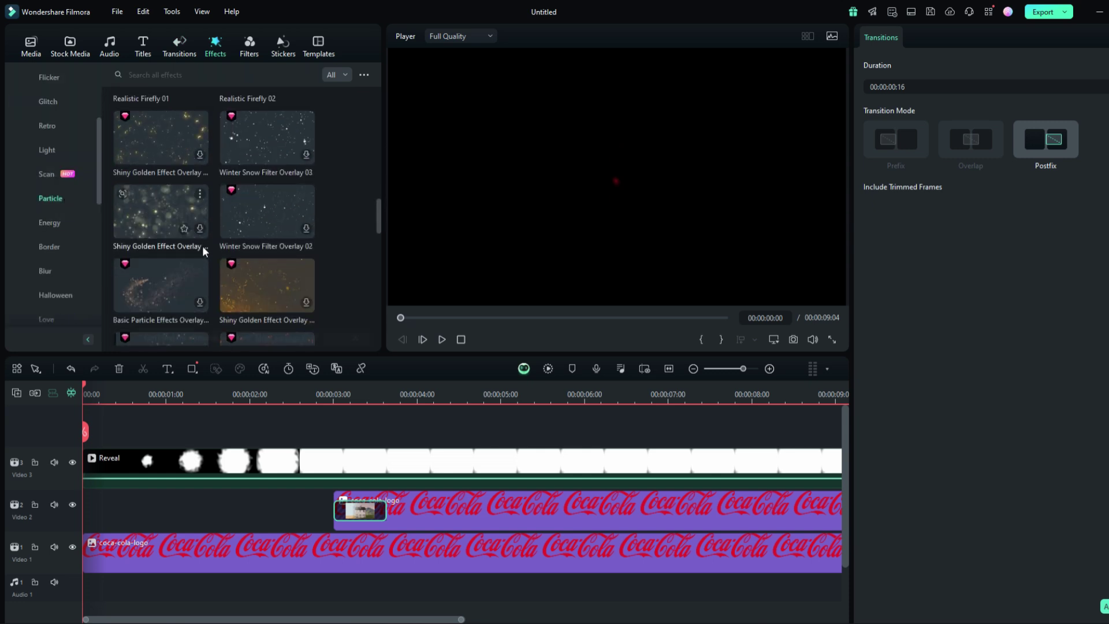
scroll(202, 246, down, 2)
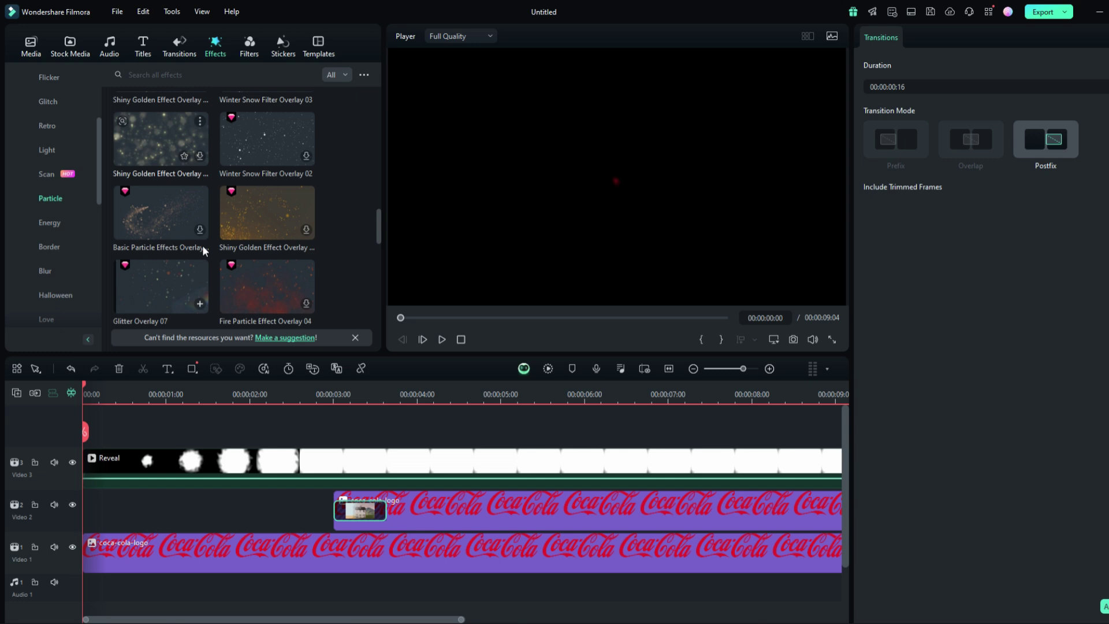
scroll(202, 245, down, 1)
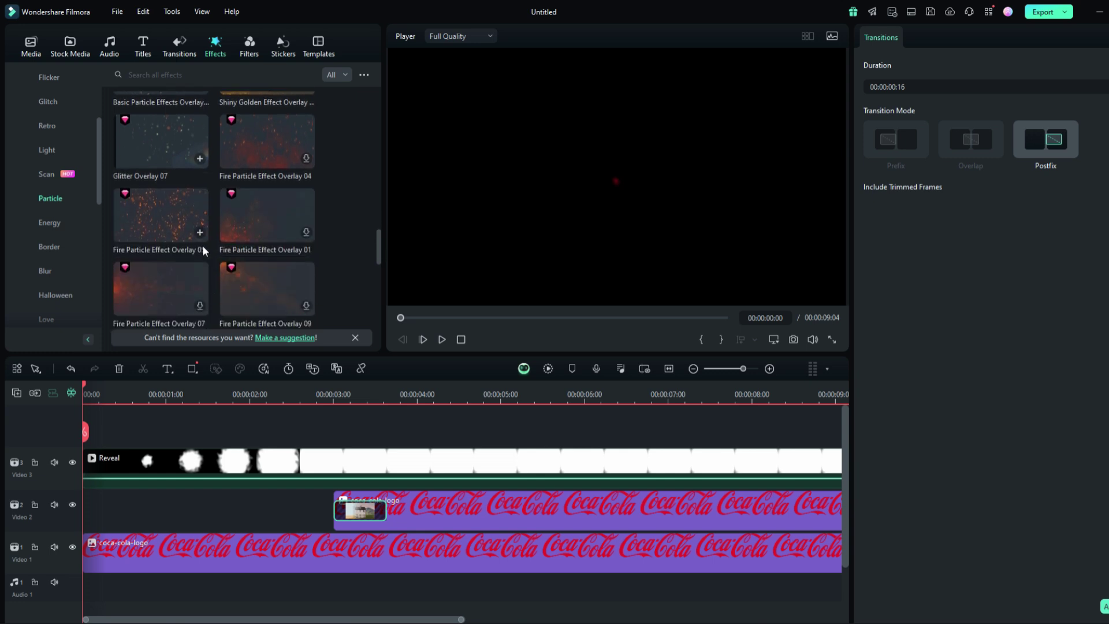
click(148, 205)
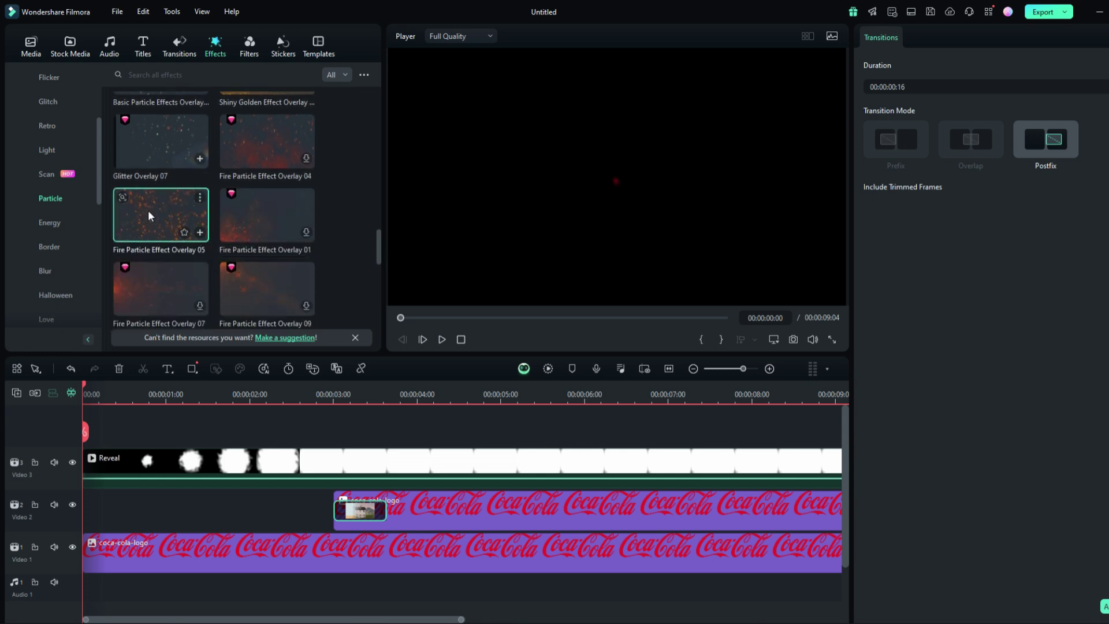
mouse_move(149, 210)
mouse_down()
mouse_move(503, 614)
mouse_move(448, 569)
mouse_move(429, 586)
mouse_move(358, 523)
mouse_move(363, 564)
mouse_up()
drag(372, 510, 406, 559)
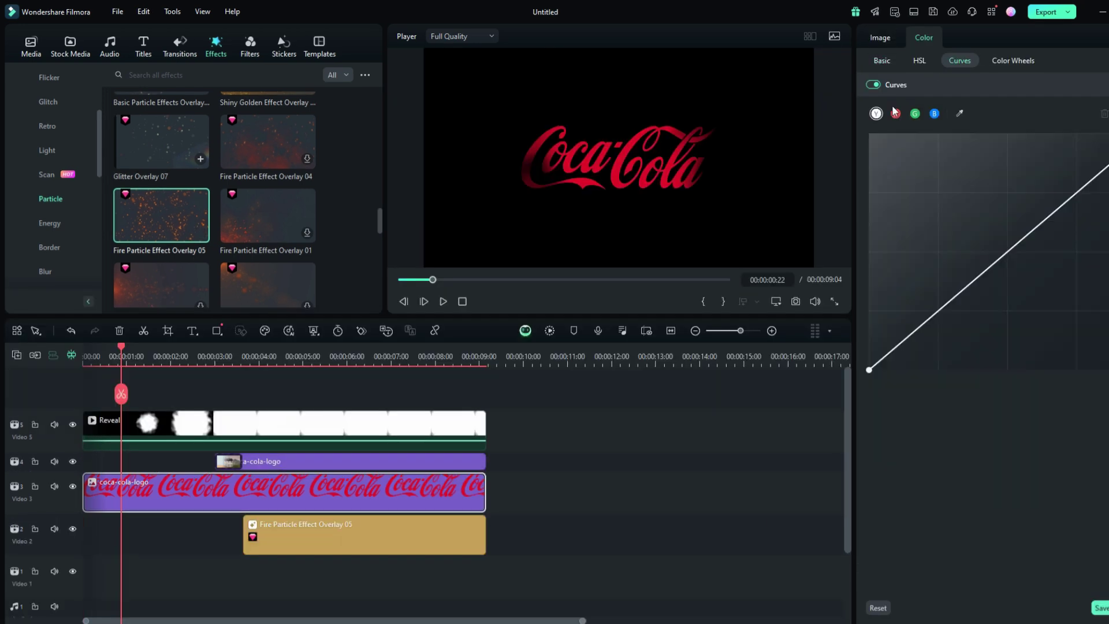
- Drop the logo clip's saturation to minimum and cool its temperature slightly
mouse_move(1003, 256)
mouse_down()
mouse_move(1001, 185)
mouse_move(1044, 319)
mouse_up()
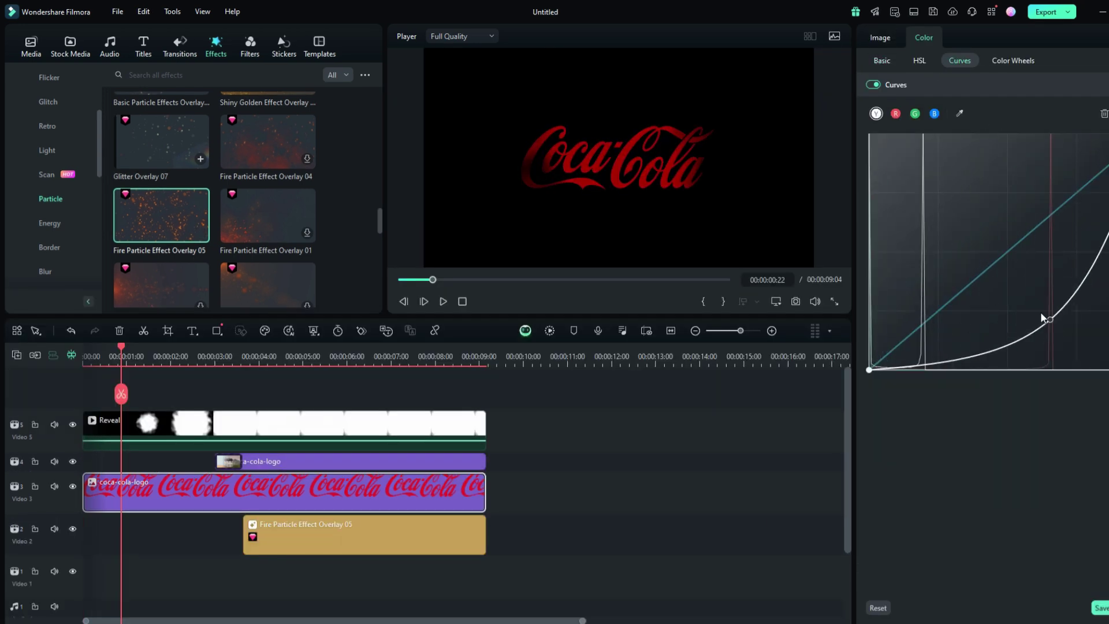
click(919, 60)
drag(980, 204, 870, 208)
click(959, 60)
click(1012, 60)
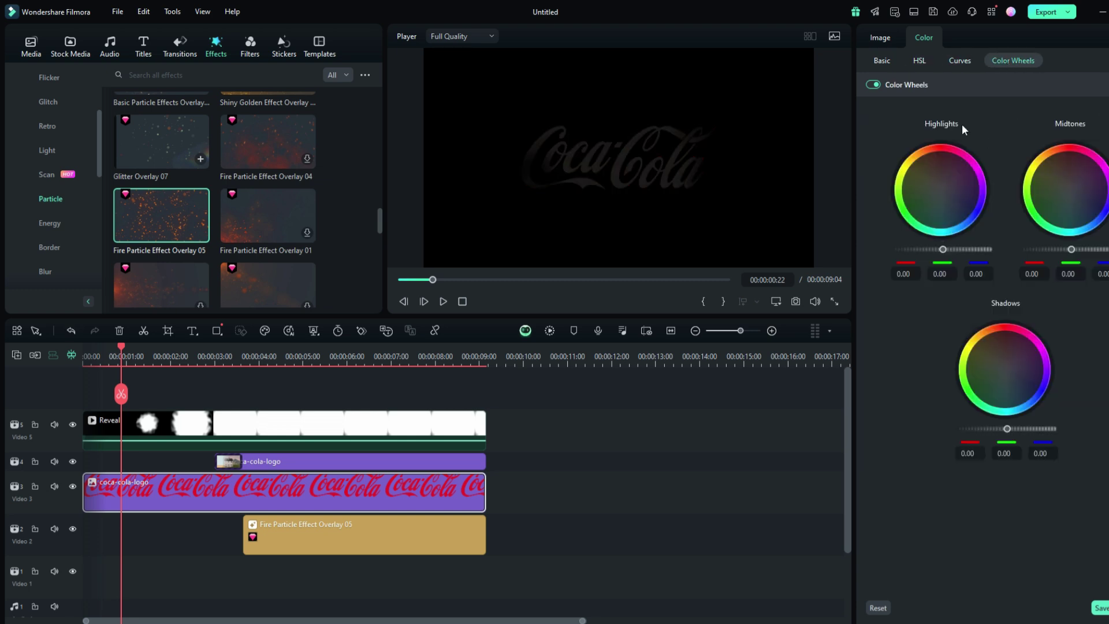
click(881, 60)
scroll(1018, 568, down, 2)
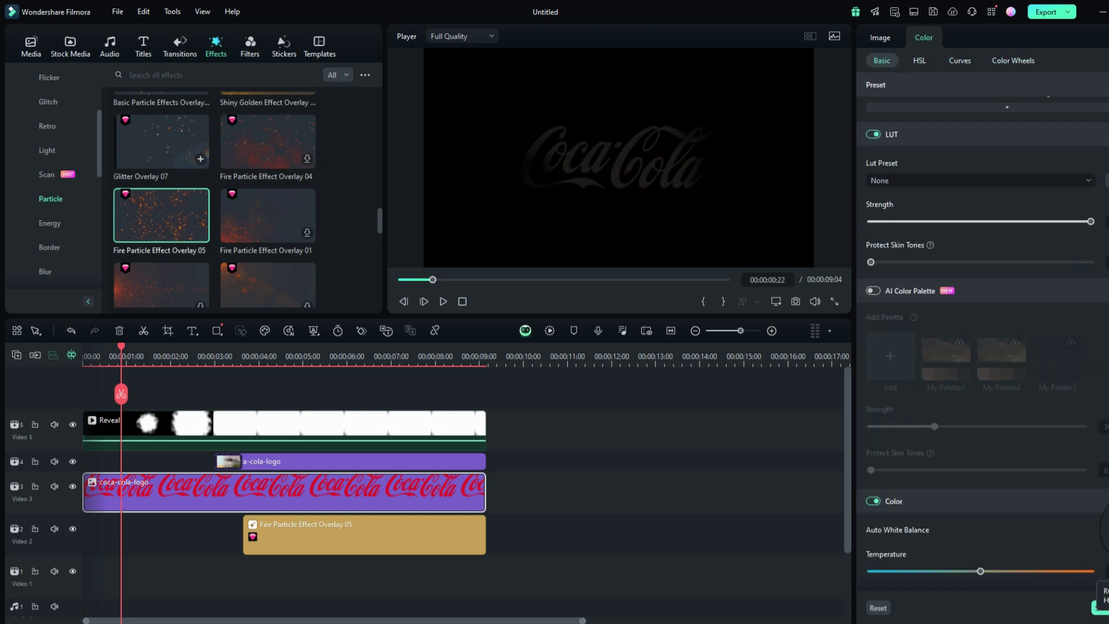
drag(980, 571, 965, 573)
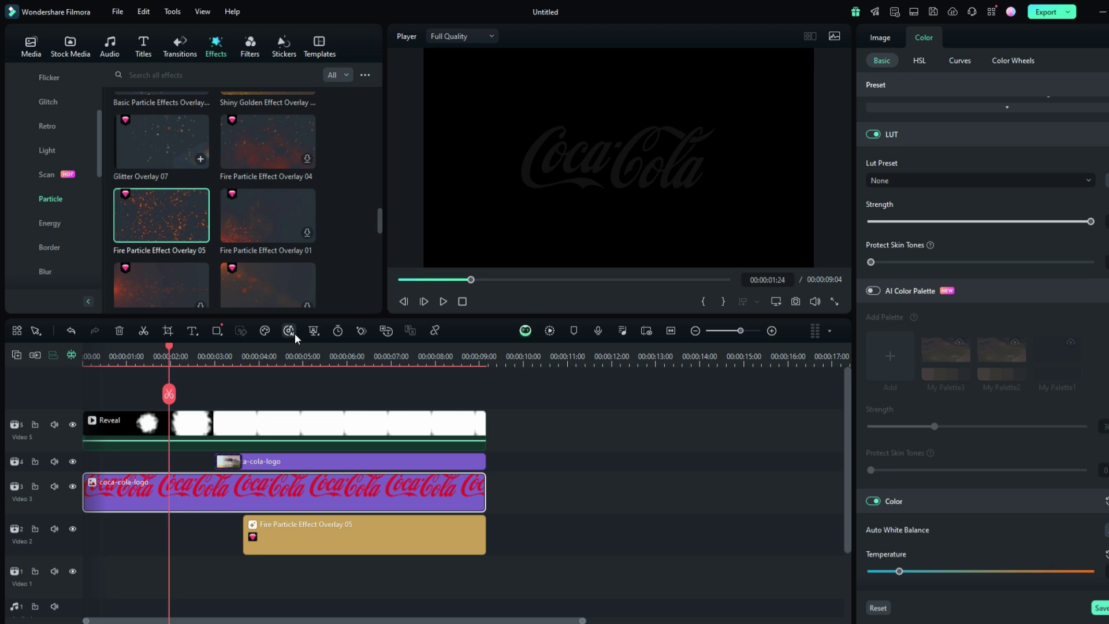
- Raise the Curves point to brighten the logo to white, previewing at 00:00:04:10
click(1011, 59)
click(959, 60)
drag(1073, 297, 928, 178)
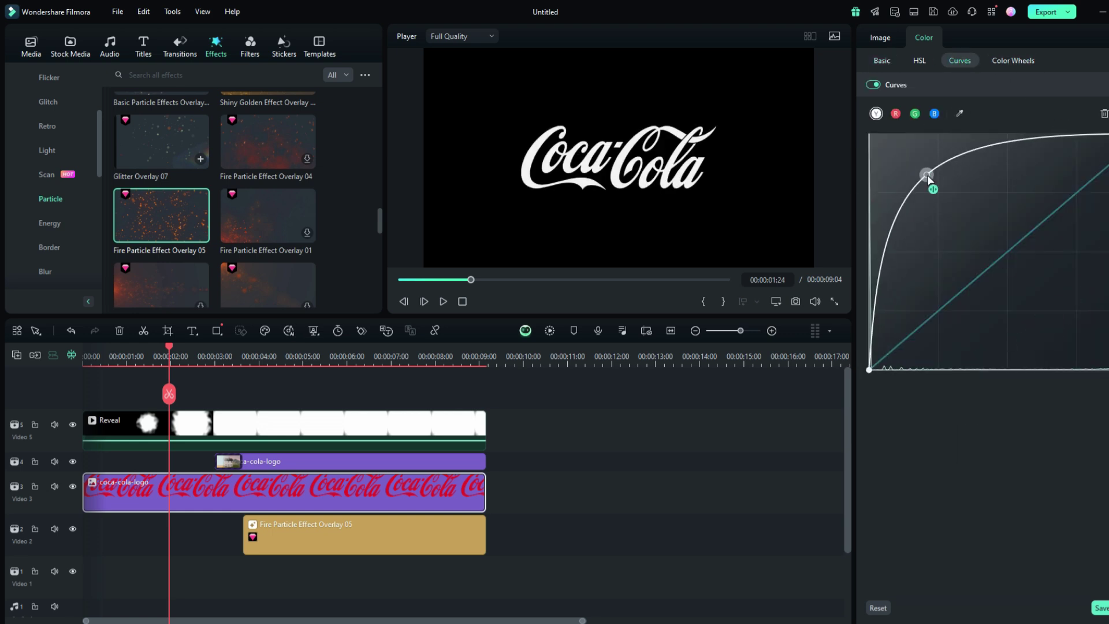
drag(169, 394, 279, 428)
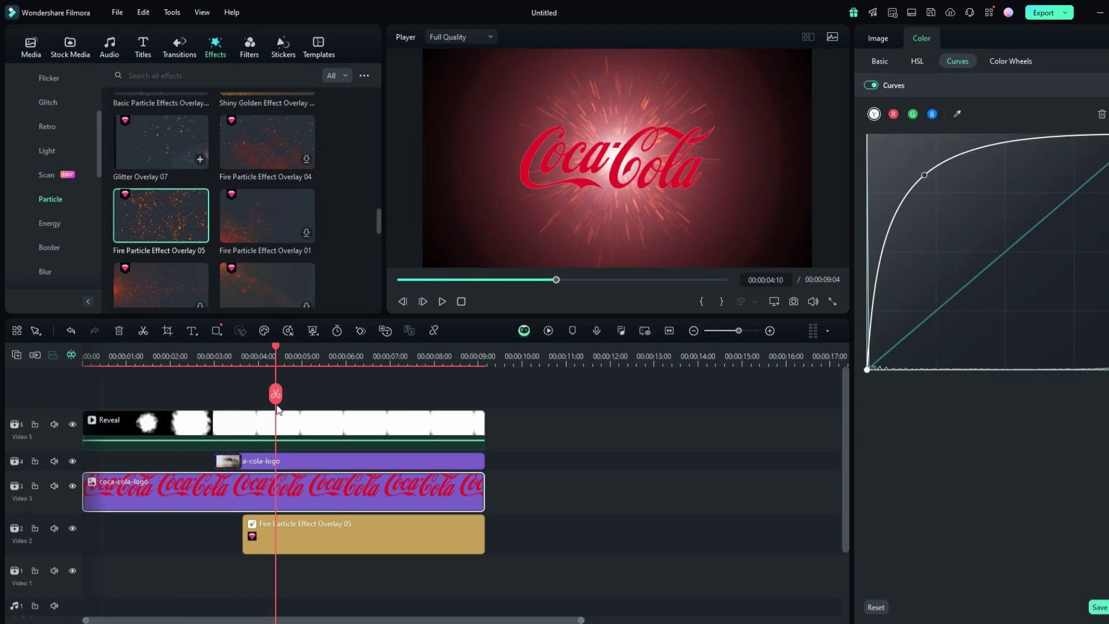
click(234, 461)
- Make the fire particle clip start at 00:00:03:15 and extend it to 00:00:09:04
click(253, 537)
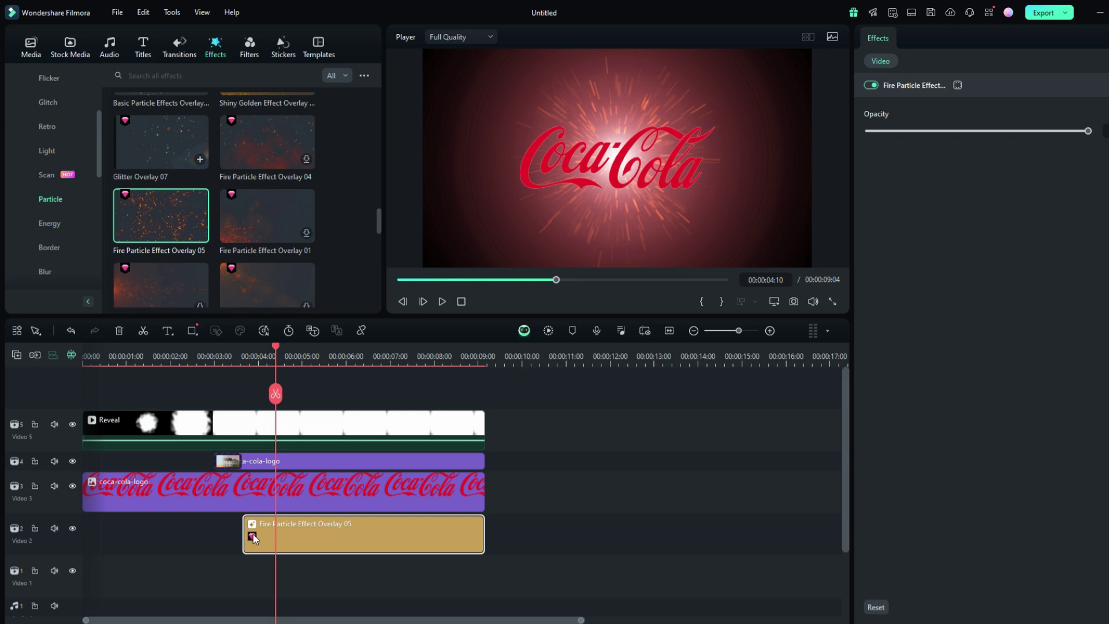
drag(245, 525, 287, 522)
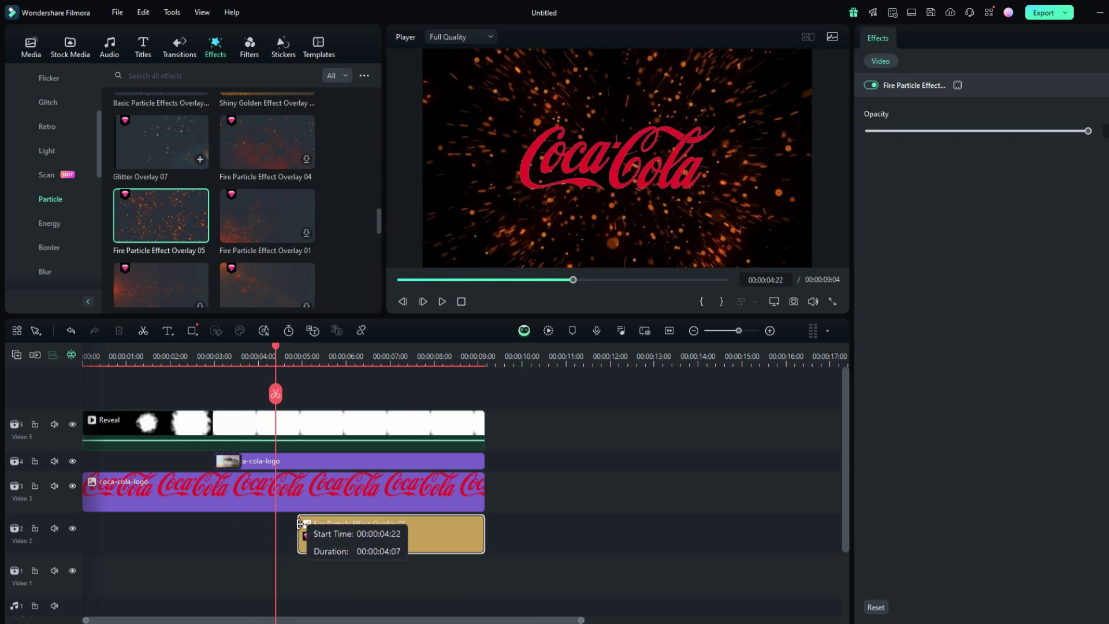
mouse_move(287, 522)
mouse_down()
mouse_move(297, 523)
mouse_move(282, 534)
mouse_up()
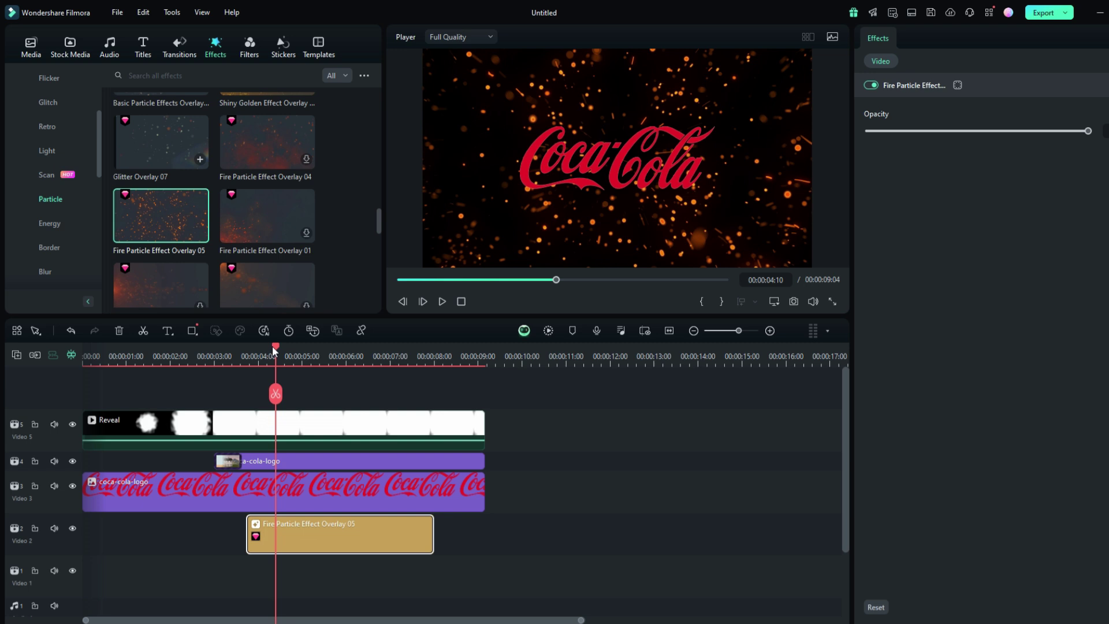
drag(276, 349, 242, 349)
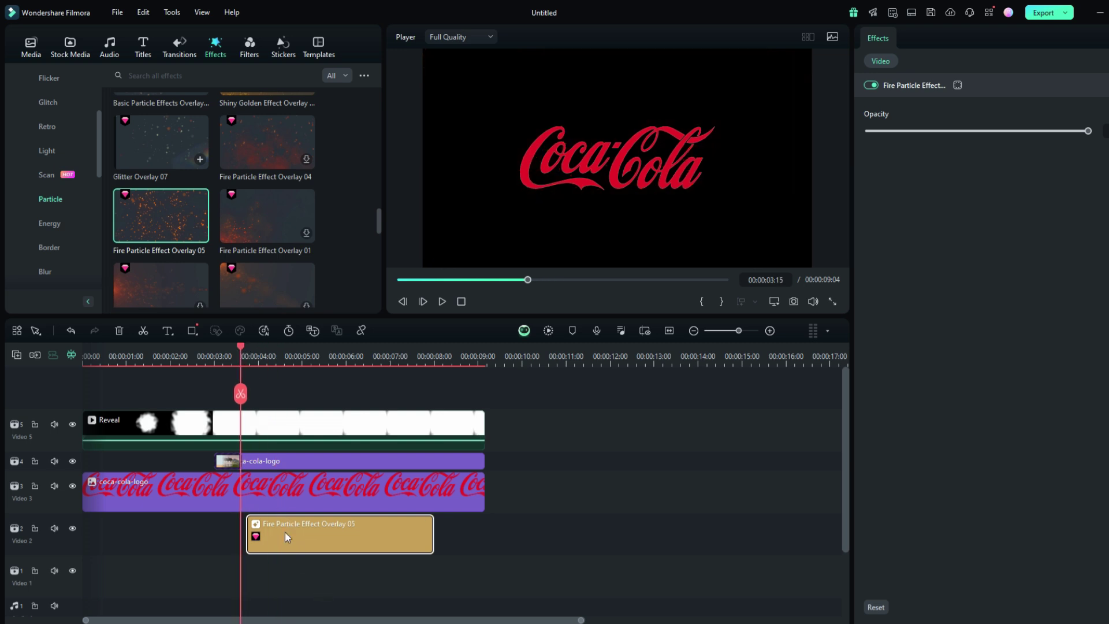
drag(286, 538, 280, 538)
drag(429, 525, 482, 521)
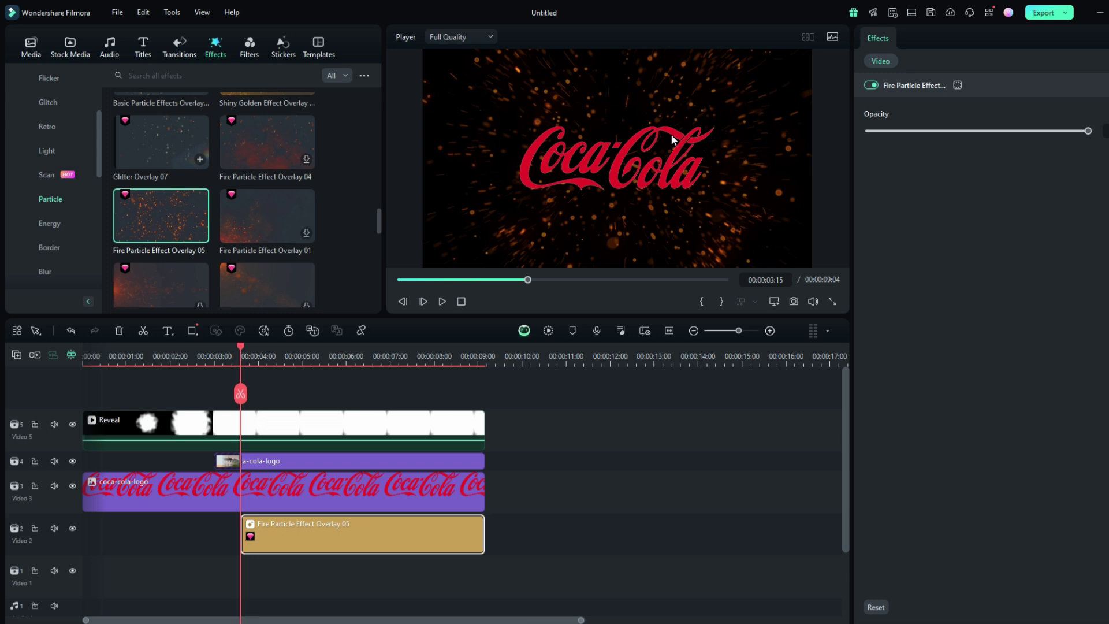
- Scale the coca-cola-logo and a-cola-logo clips to about 50% in the Player
click(655, 162)
click(191, 502)
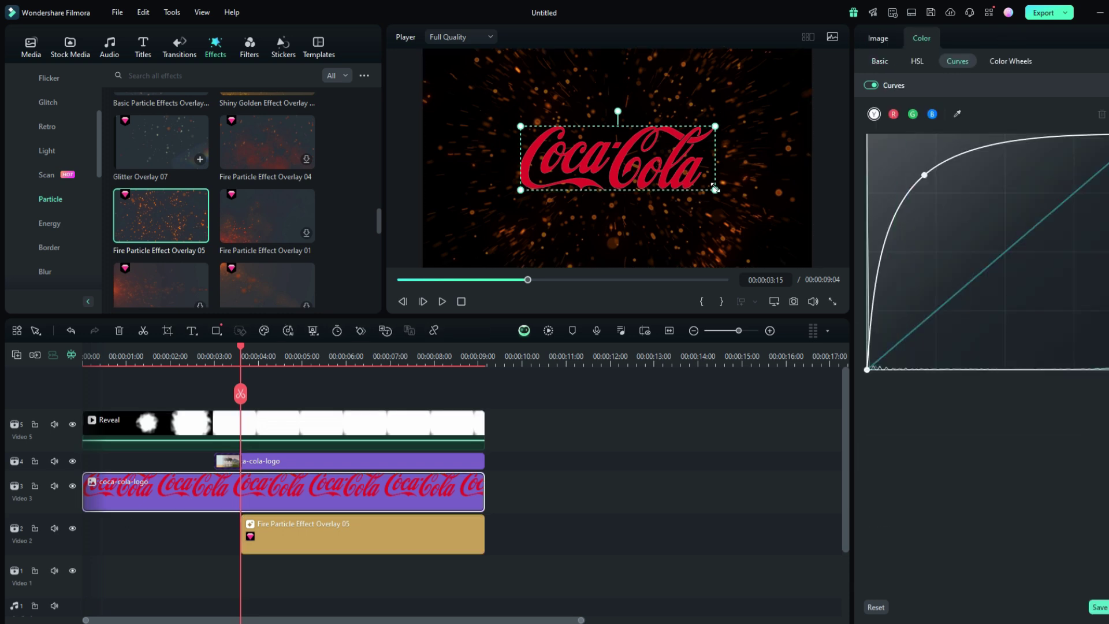
drag(714, 190, 716, 190)
click(290, 463)
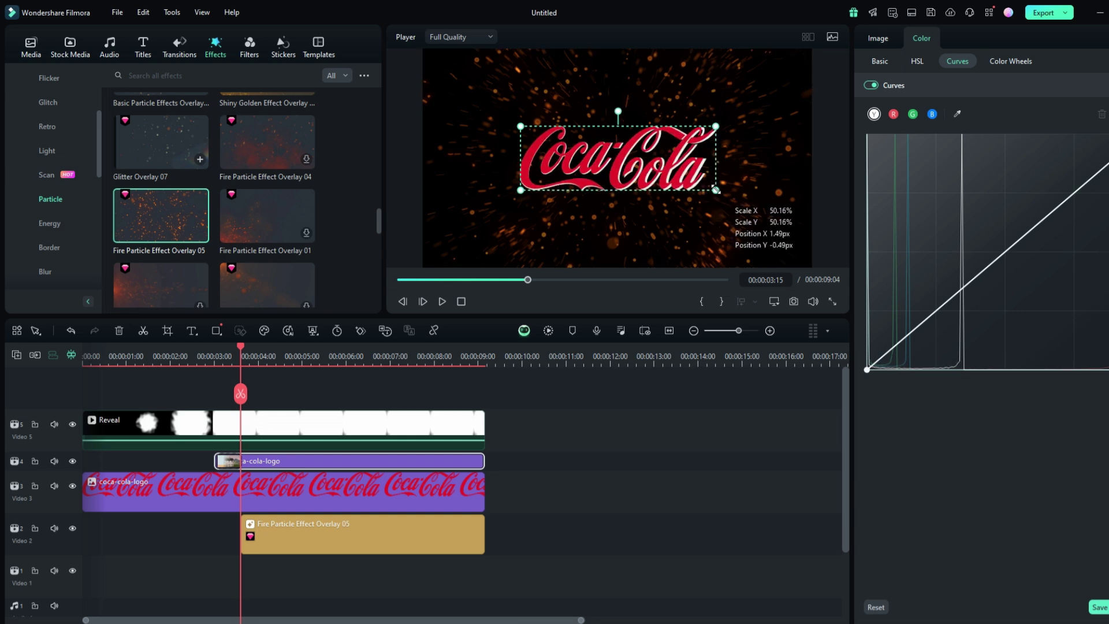
drag(715, 190, 716, 191)
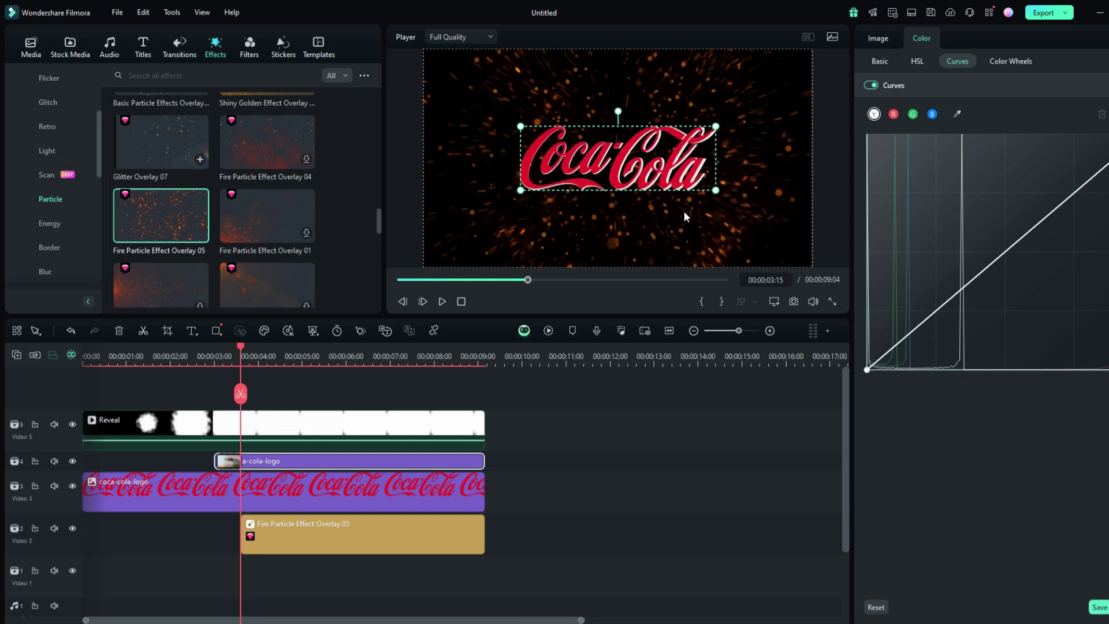
click(403, 217)
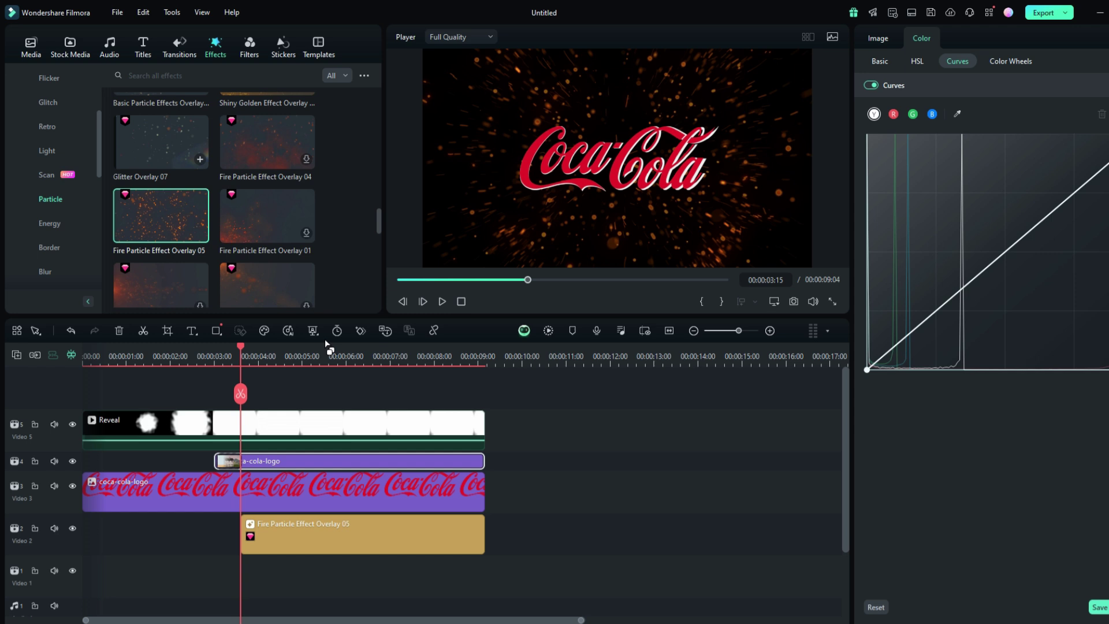
drag(241, 347, 49, 338)
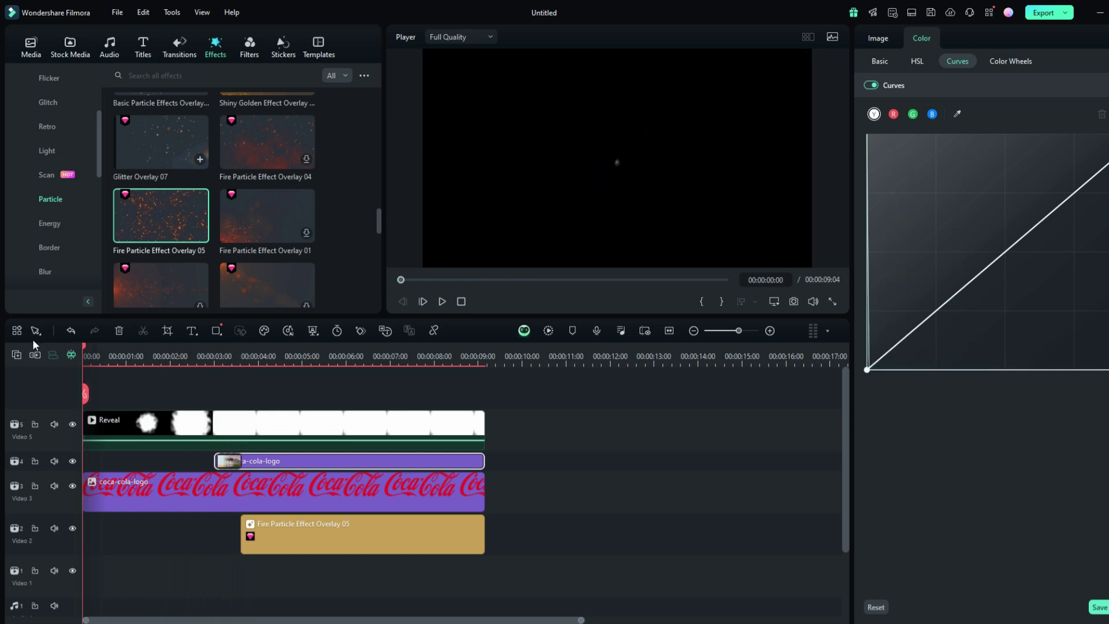
key(space)
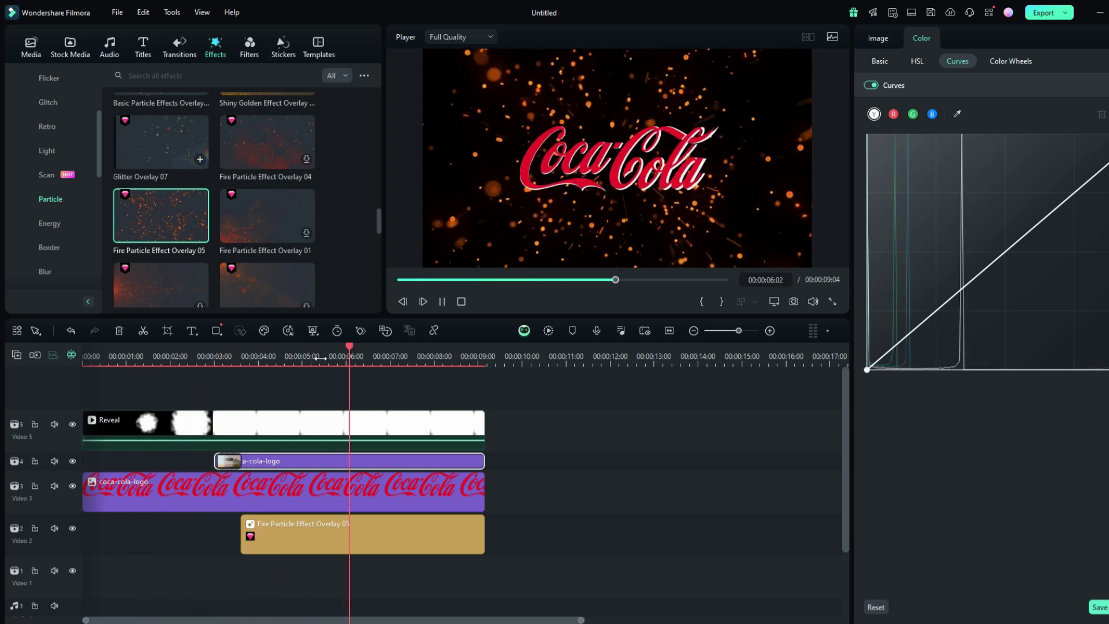
key(space)
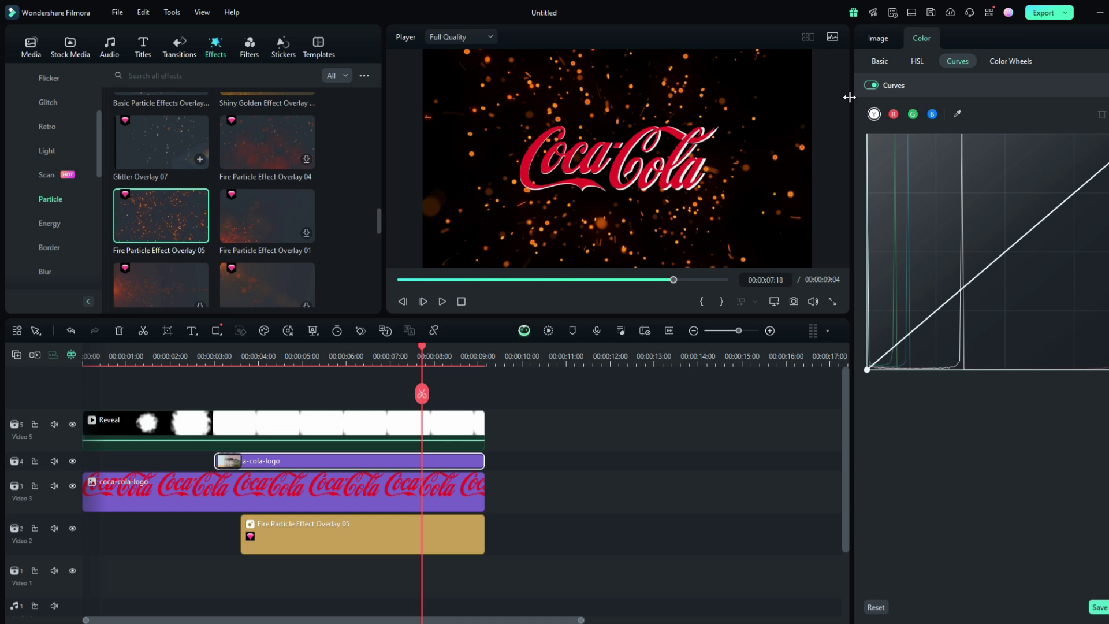
- Lower Fire Particle Effect Overlay 05's opacity to about 40%
click(367, 530)
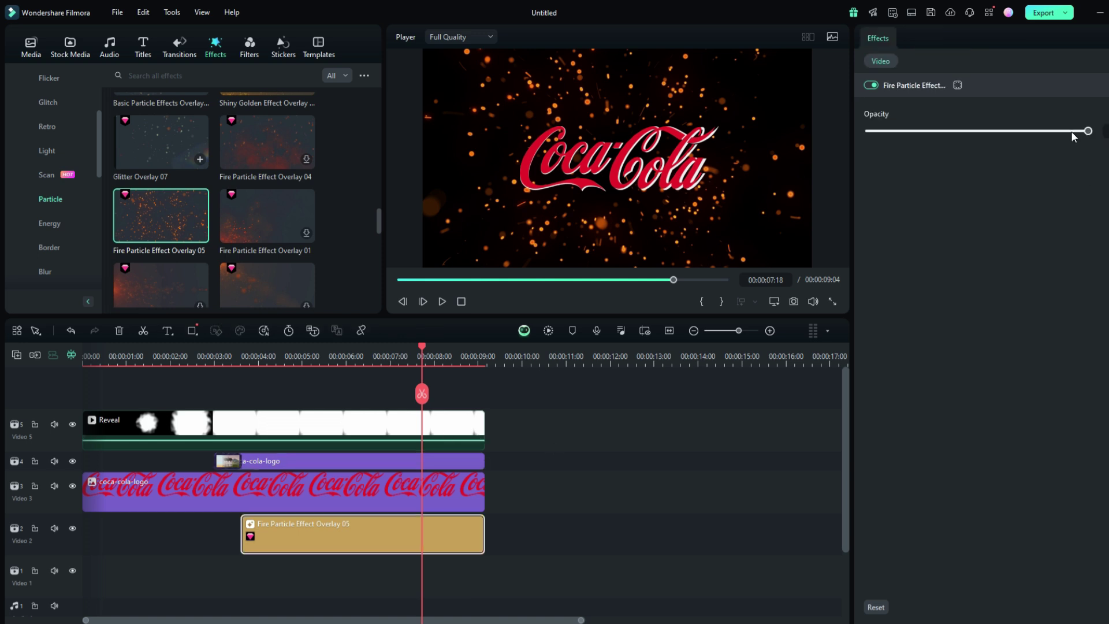
drag(1077, 132, 1015, 131)
drag(1105, 114, 1105, 132)
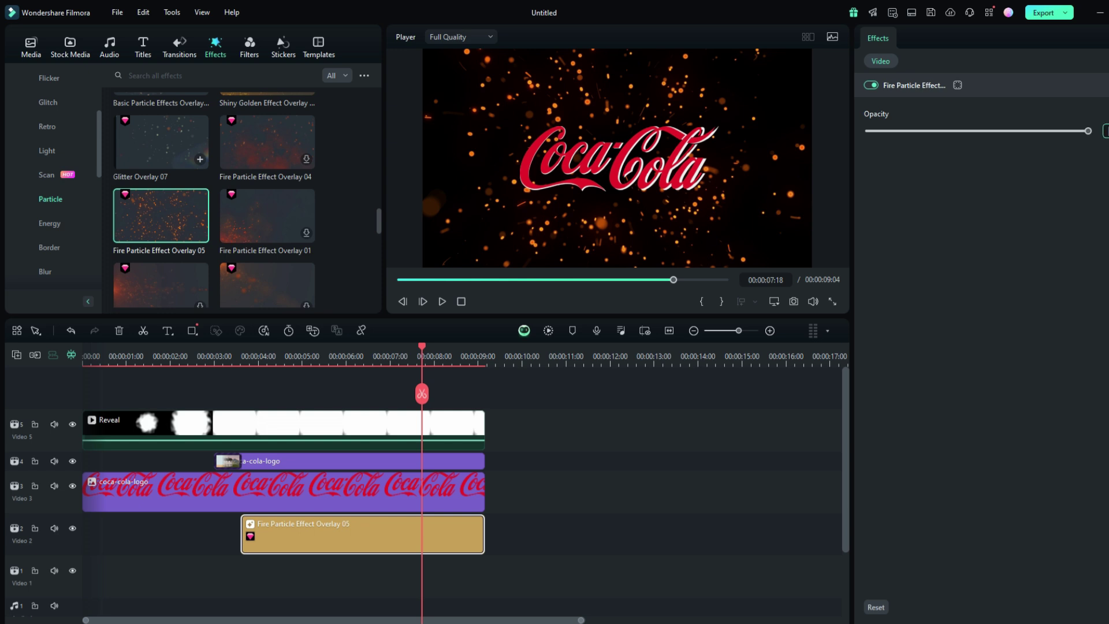
text(0)
key(Return)
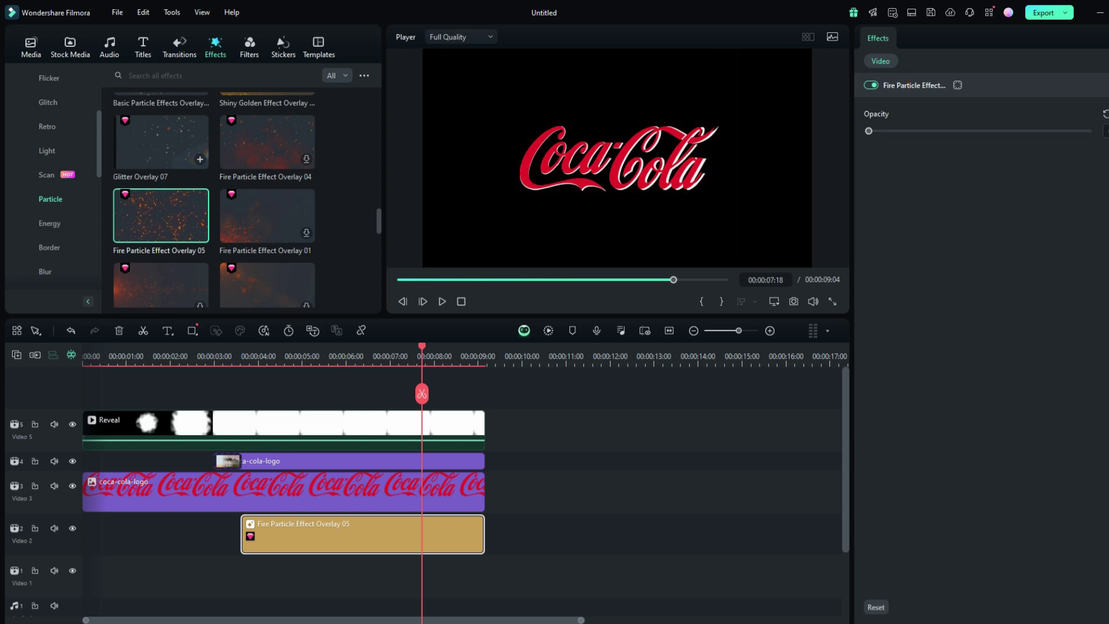
drag(869, 130, 956, 130)
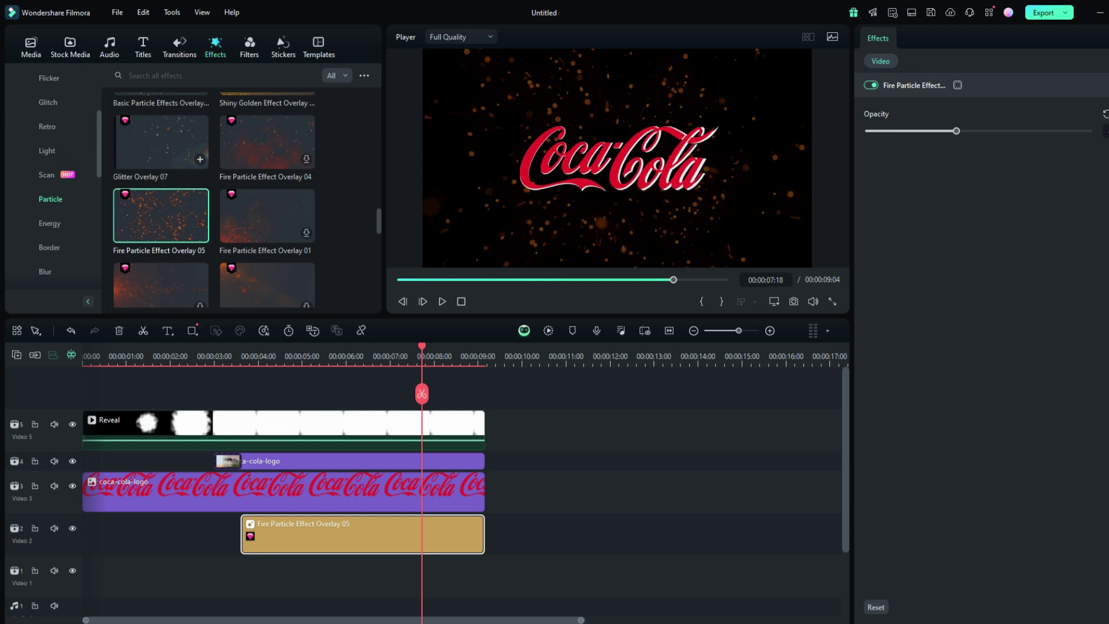
click(84, 356)
key(space)
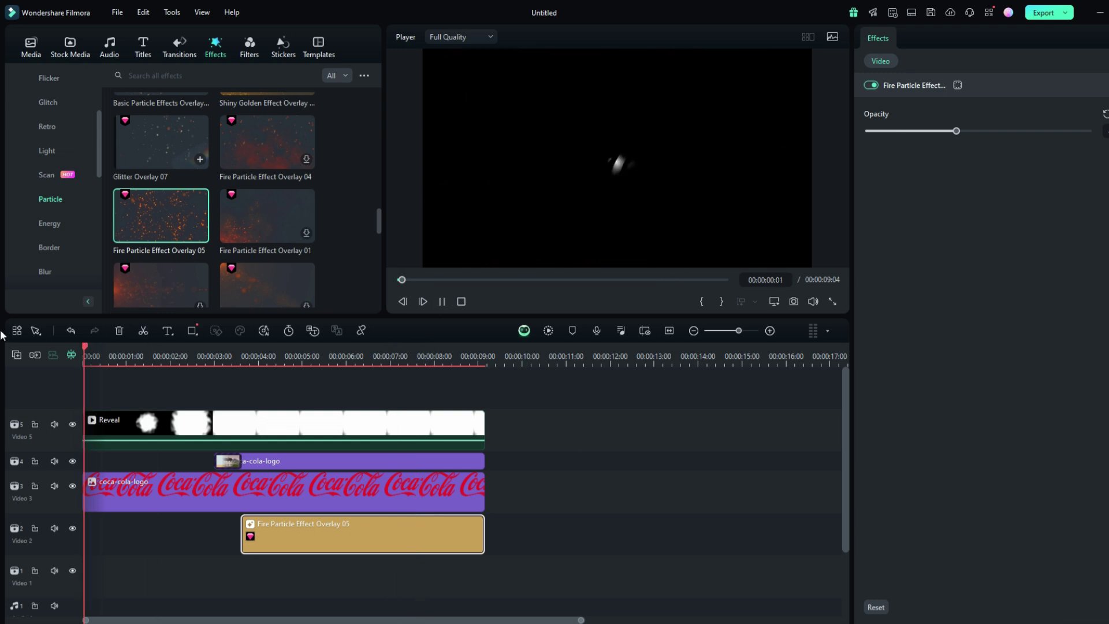